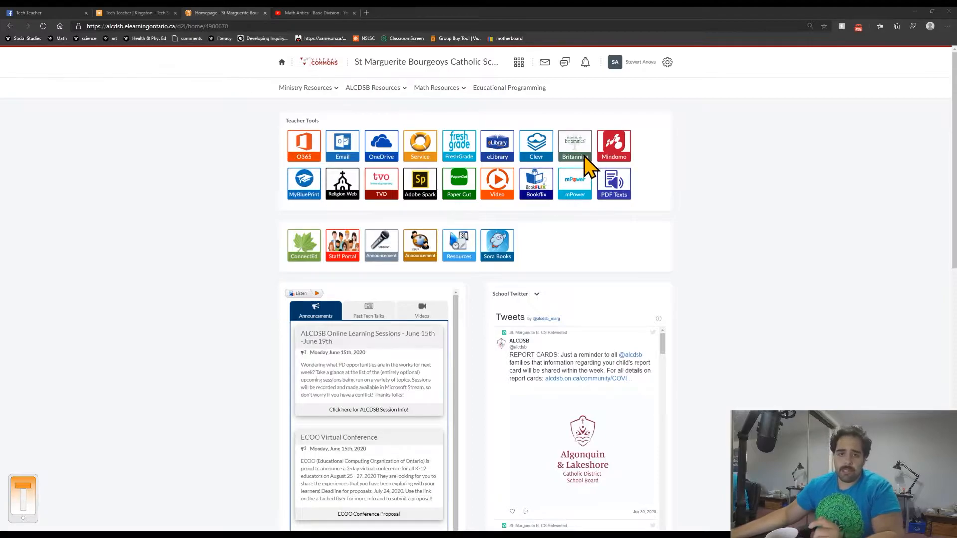
Open the Grade 4-01-Grade 4 course and go to its content page
click(518, 66)
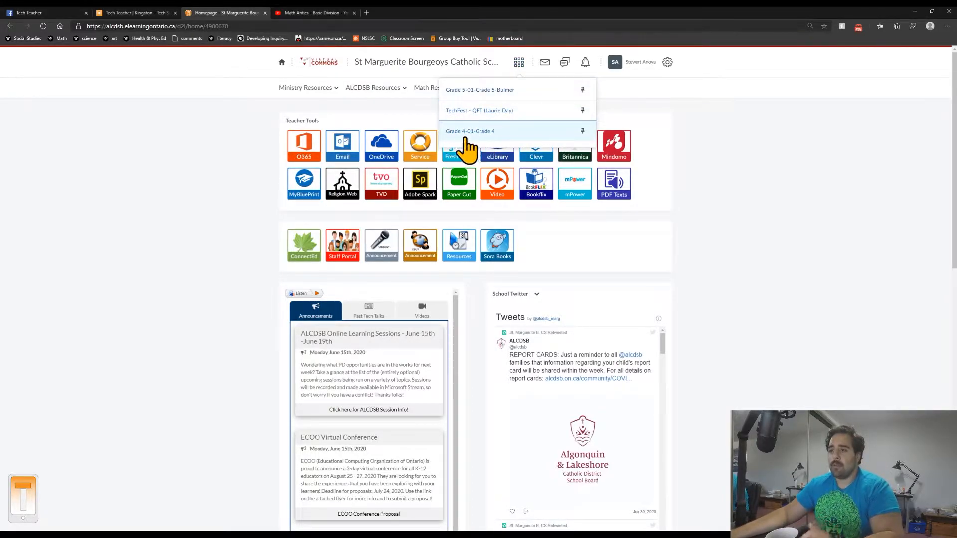
click(471, 133)
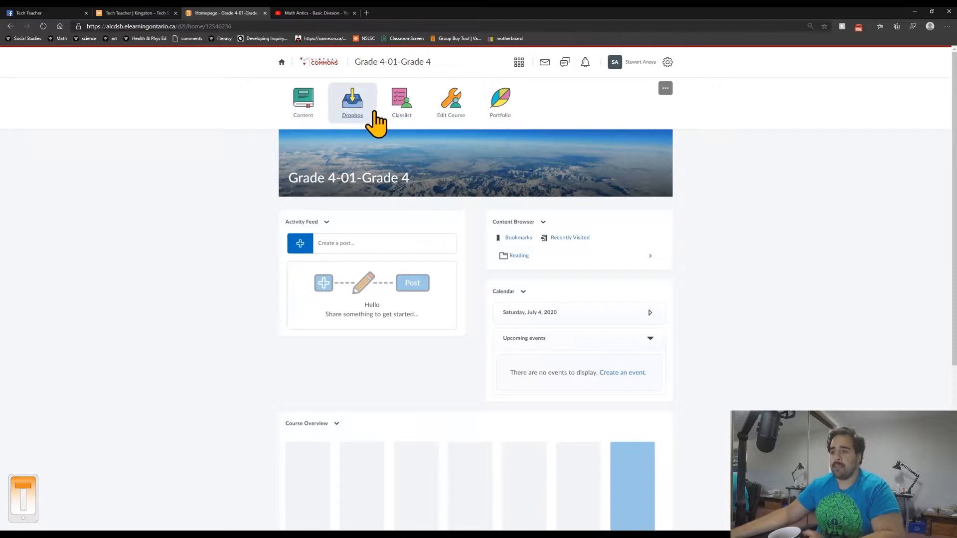
click(314, 105)
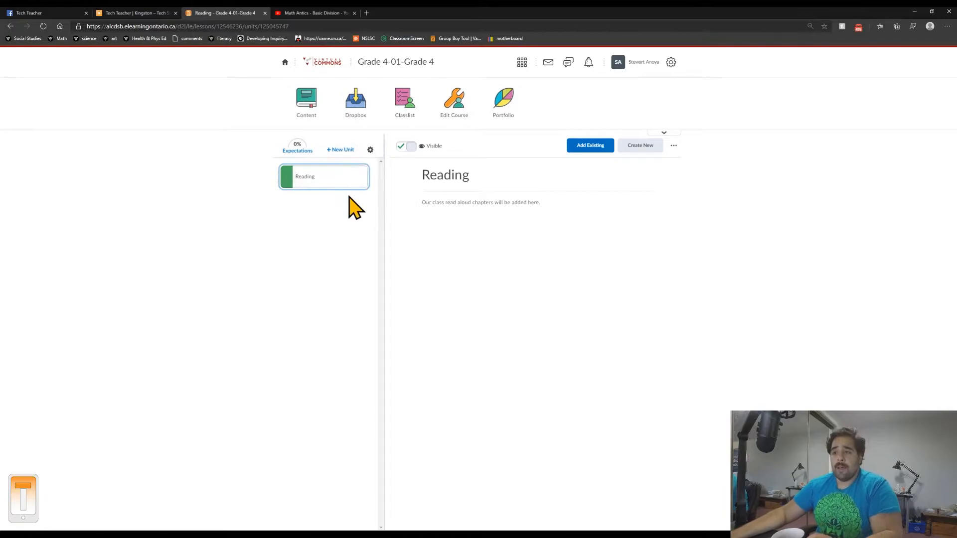
Start a unit titled "Math" with the description "This is where your super smart and super funny teacher will post math learning."
click(340, 165)
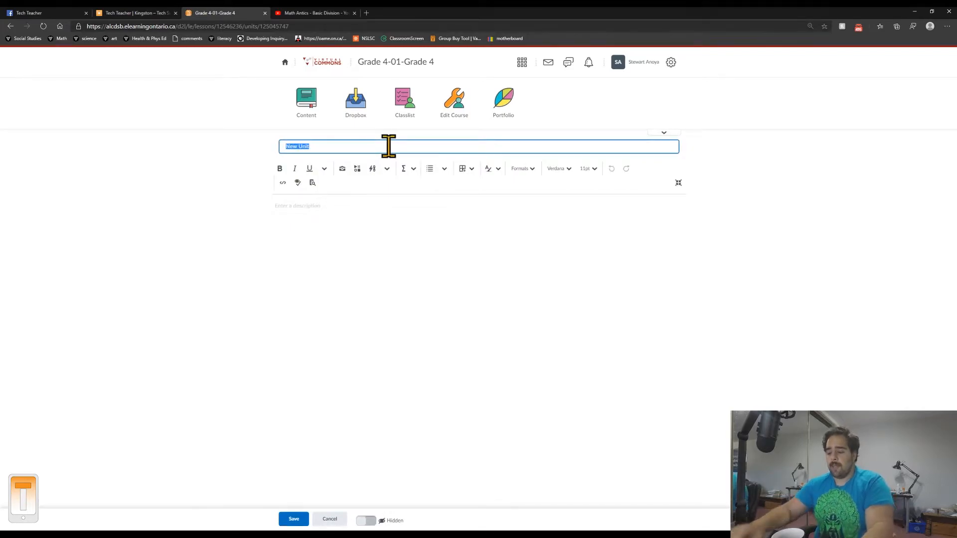
text(Math)
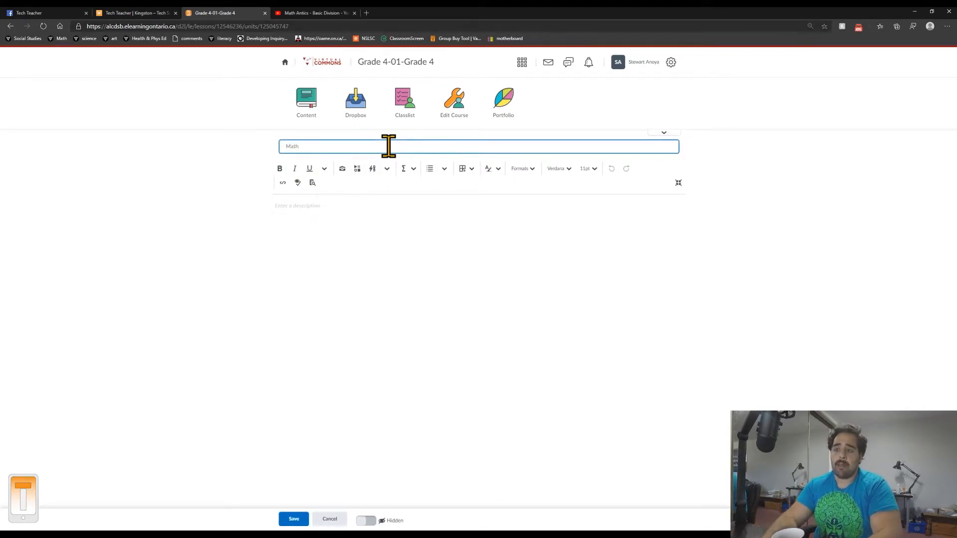
click(379, 201)
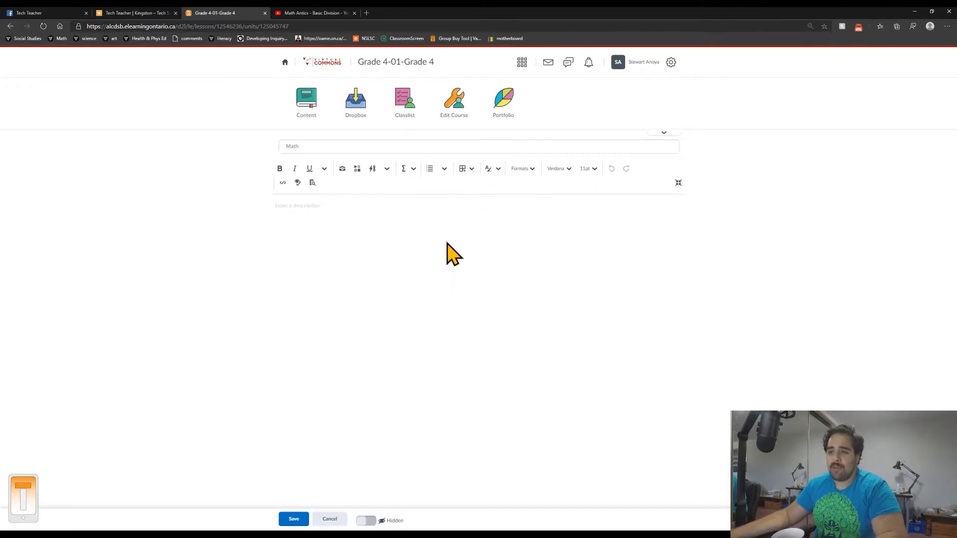
click(328, 208)
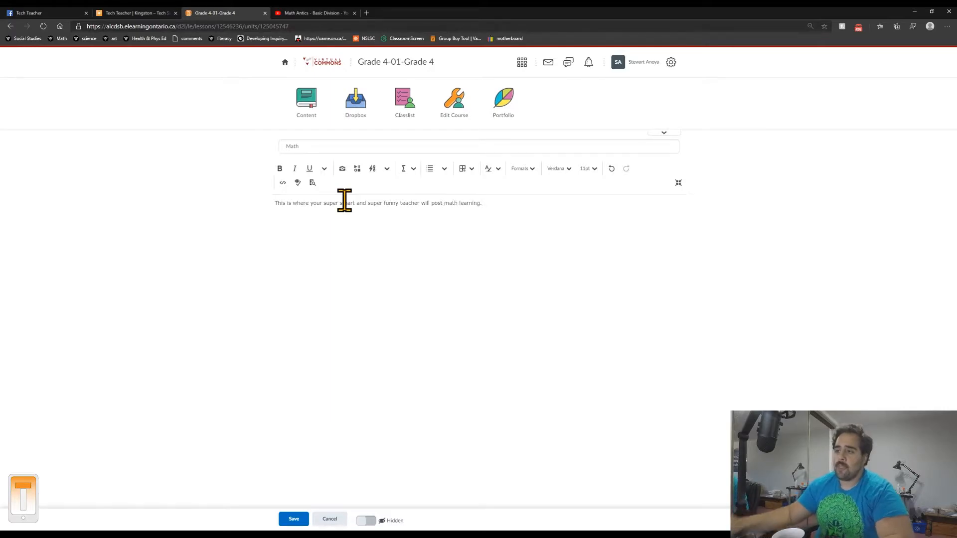
Format the unit description as bold, underlined, light blue 36pt text, and save the Math unit as visible
triple_click(345, 202)
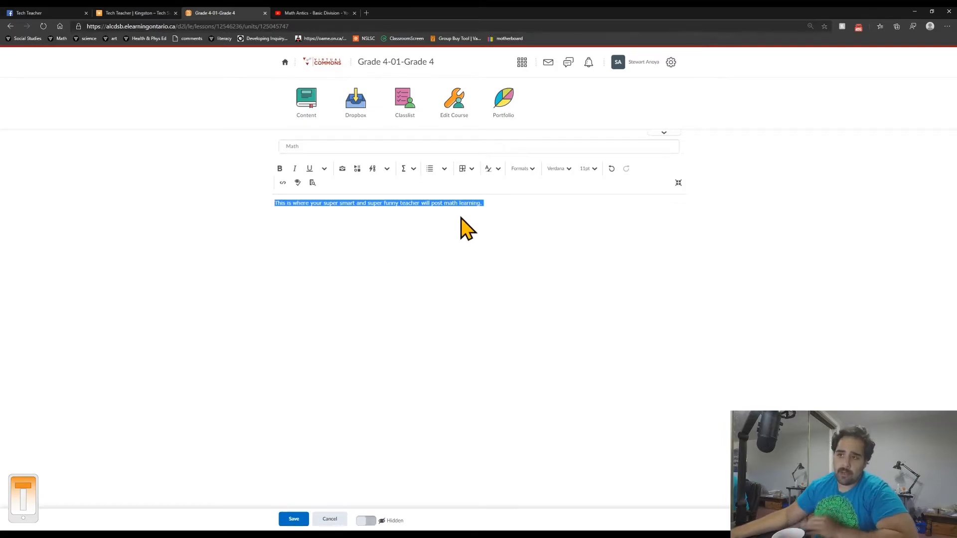
click(279, 169)
click(309, 169)
click(493, 170)
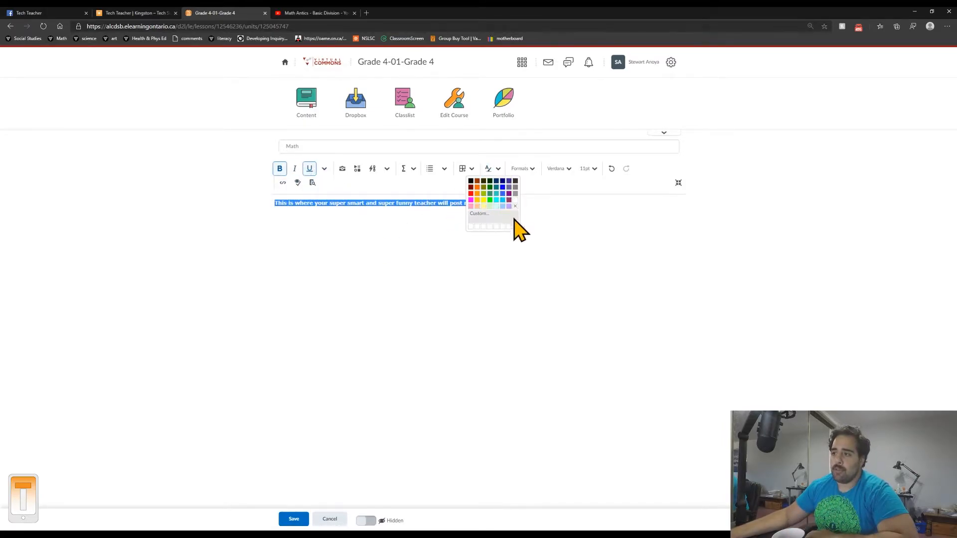
click(501, 205)
click(587, 169)
click(597, 294)
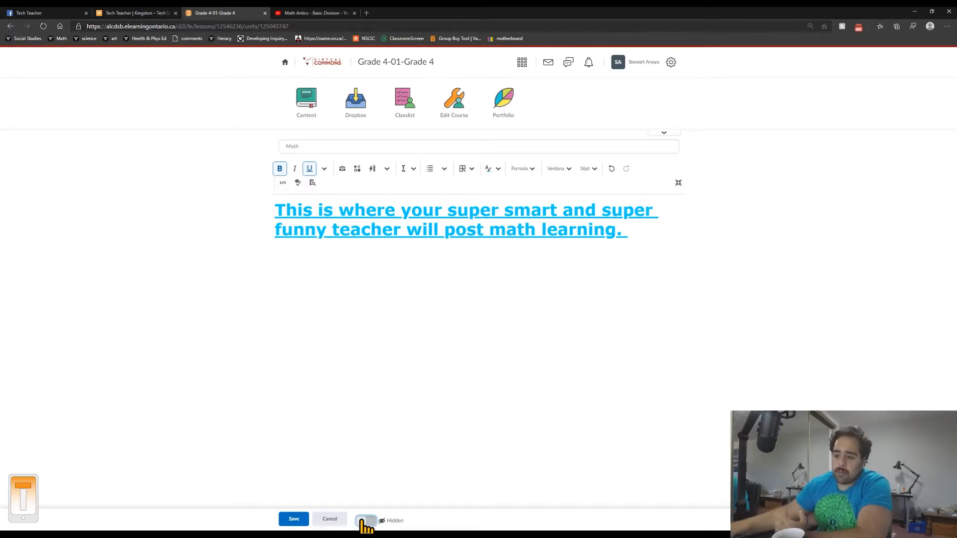
click(295, 520)
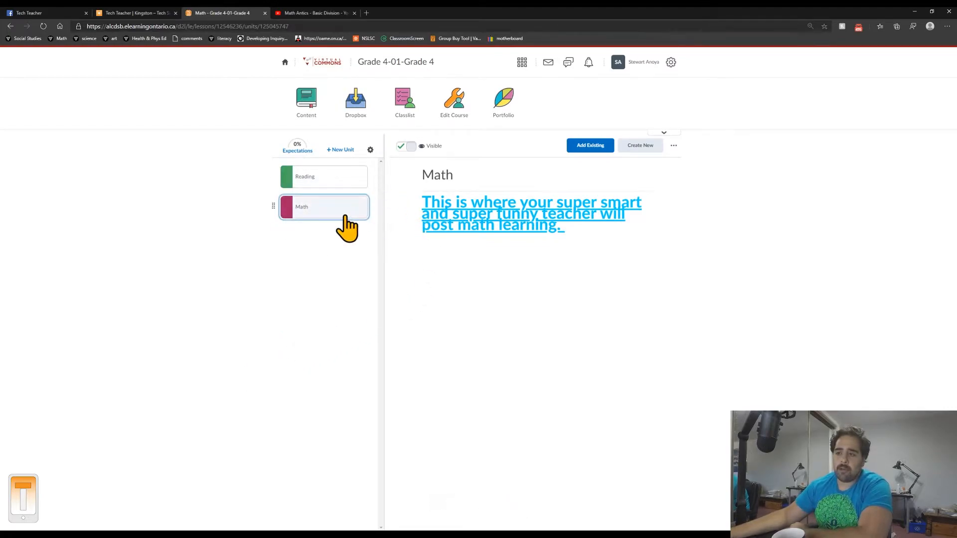
Switch to the Grade 5-01 course and view the list of units in its content
drag(354, 220, 338, 208)
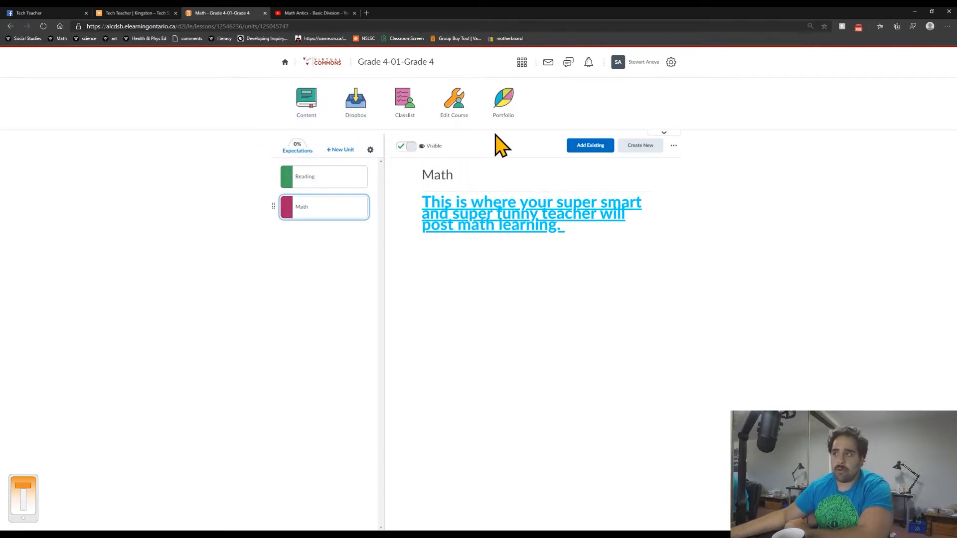
click(522, 64)
click(550, 134)
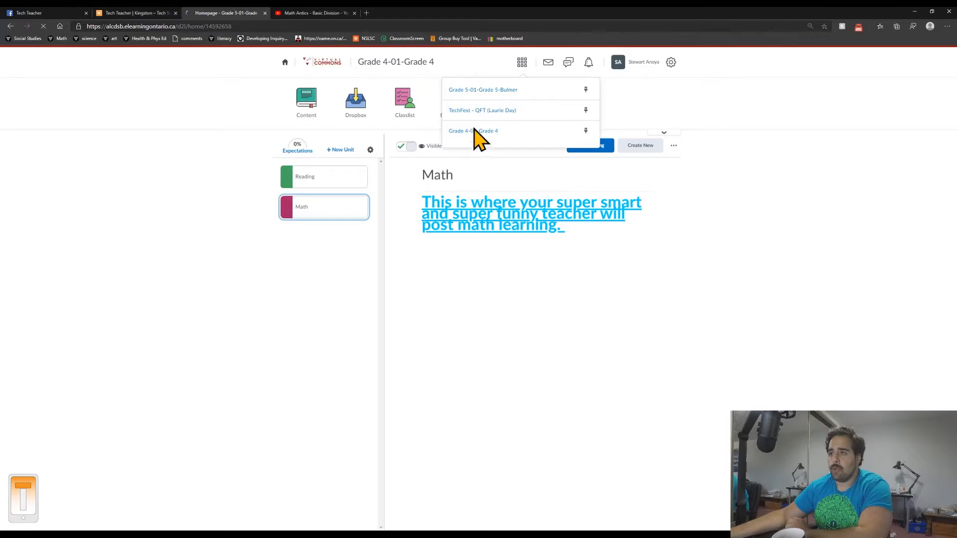
click(316, 121)
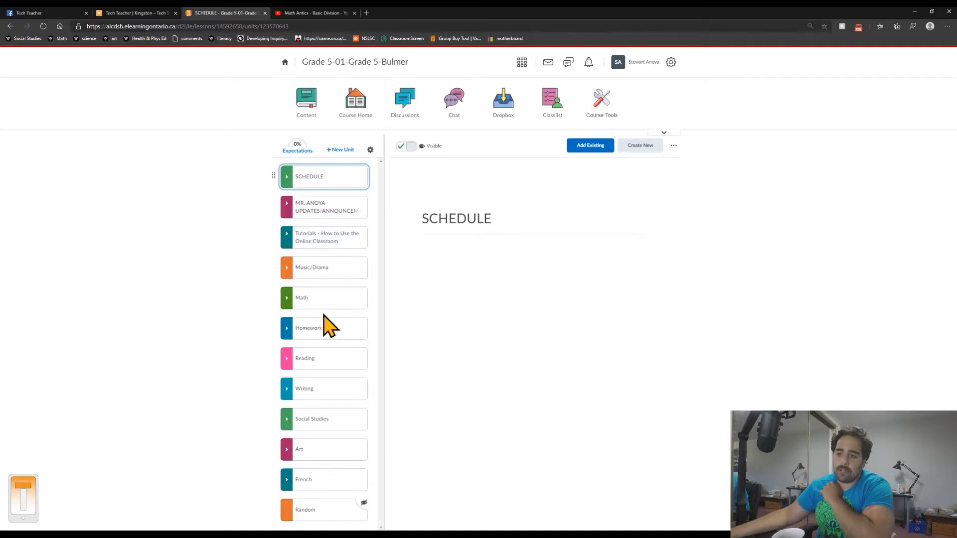
Return to the Grade 4-01-Grade 4 course content and open the Math unit
click(521, 63)
click(493, 131)
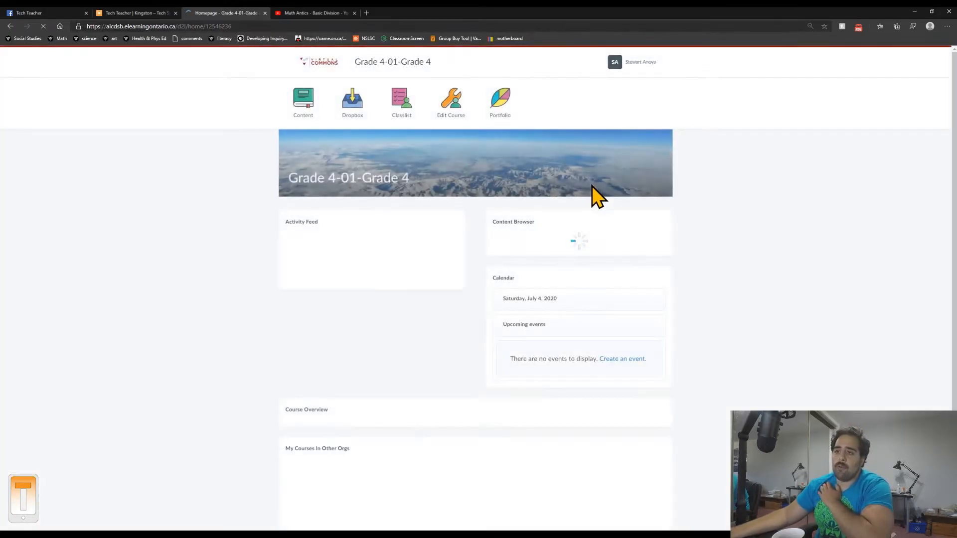
click(294, 109)
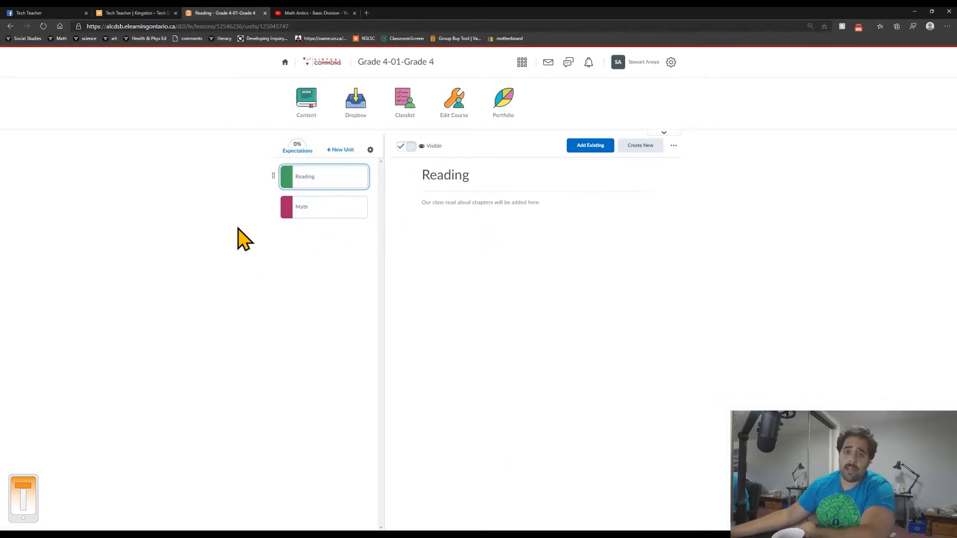
click(305, 207)
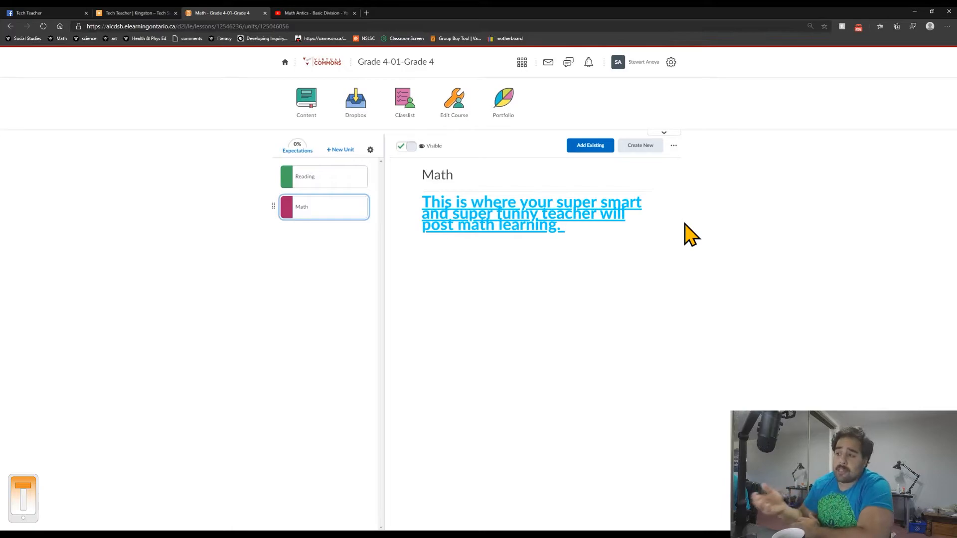
Bring up the choices for creating new material in the Math unit and check the additional course material types
click(643, 149)
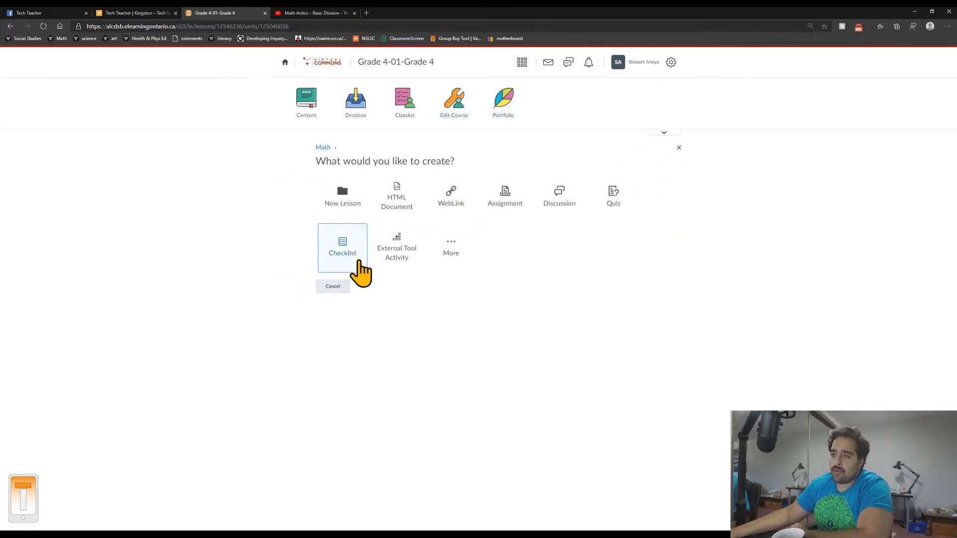
click(462, 228)
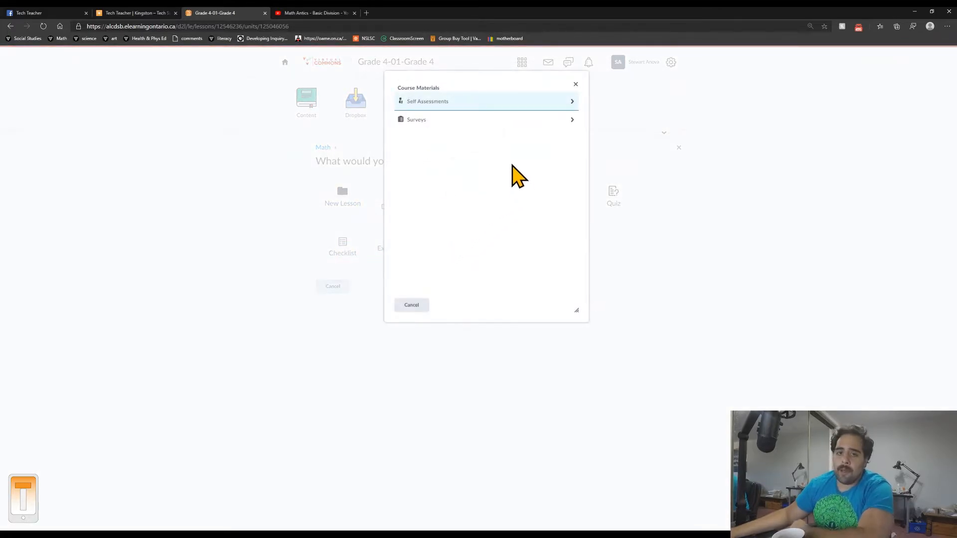
click(575, 84)
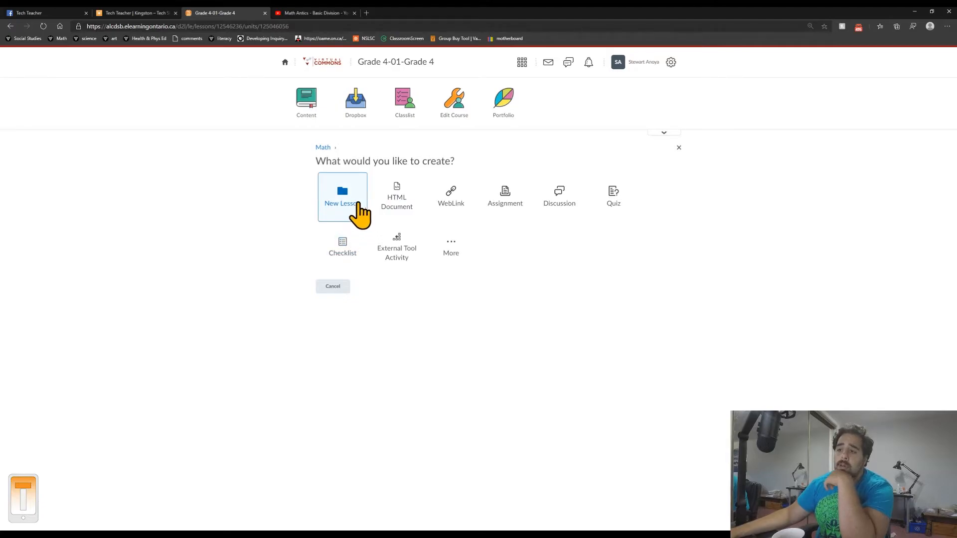
Create a visible lesson named "Fractions" in the Math unit and save it
click(320, 204)
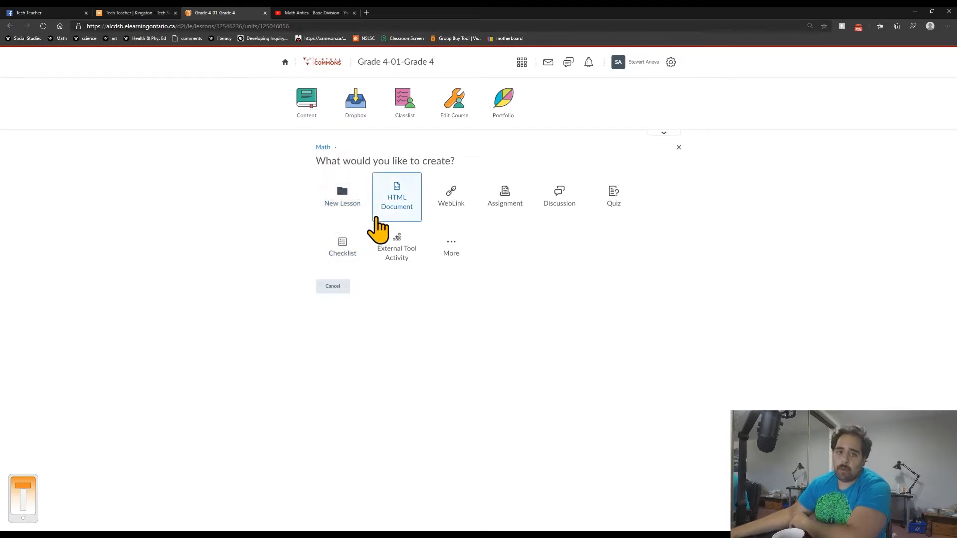
click(345, 209)
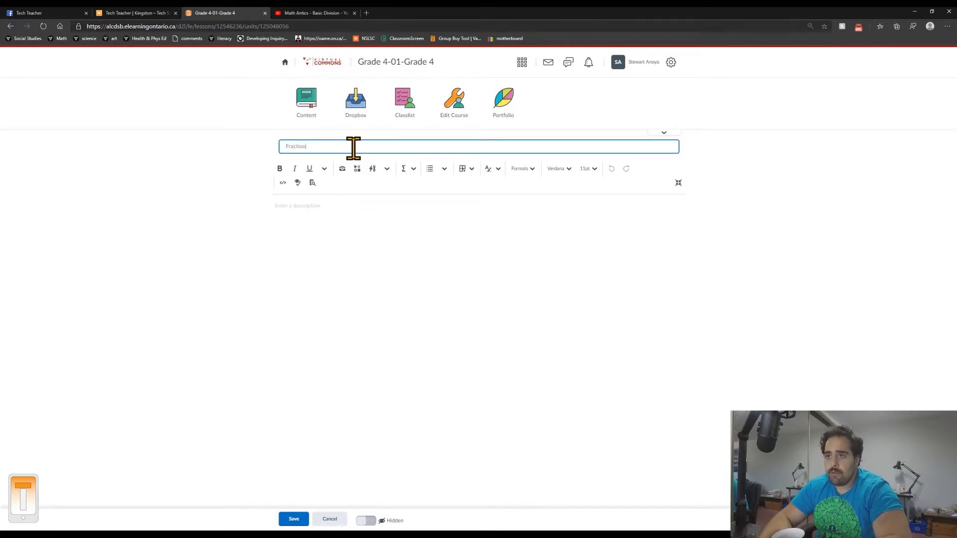
click(369, 224)
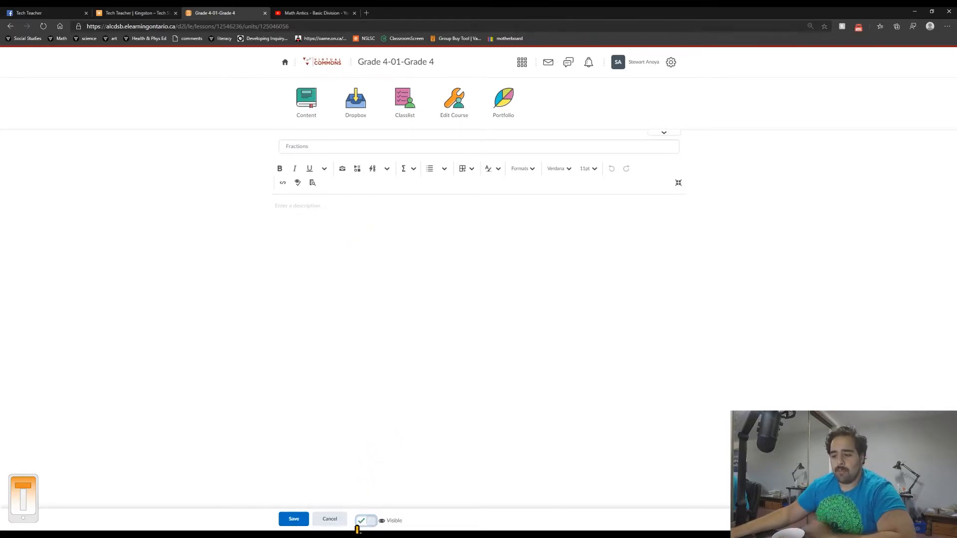
click(293, 521)
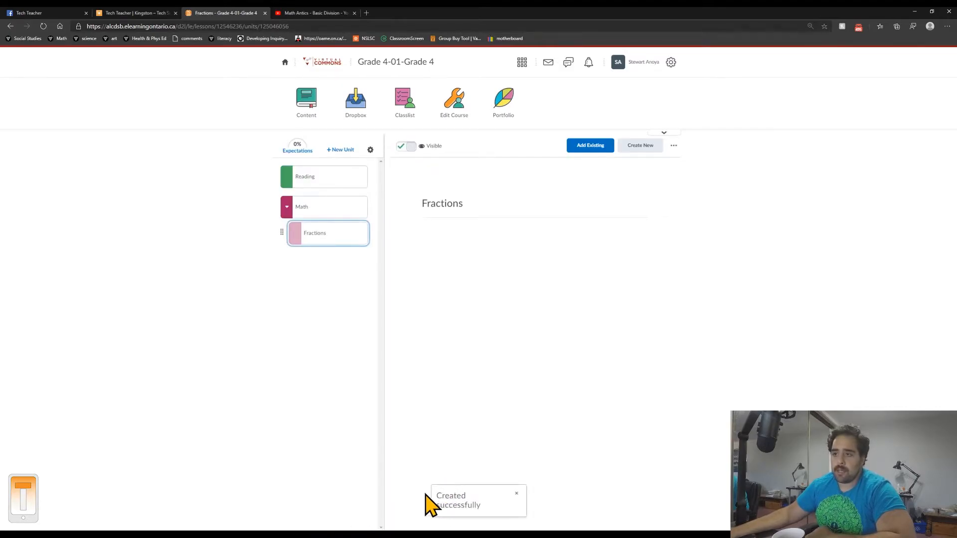
Compare the Math unit page with its nested Fractions lesson, and collapse the unit
click(287, 210)
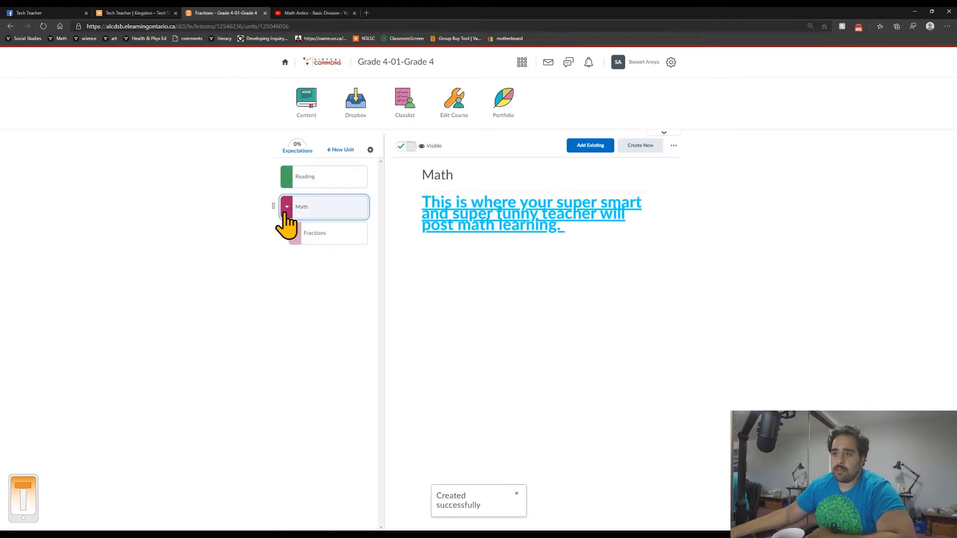
click(323, 239)
click(325, 215)
click(323, 233)
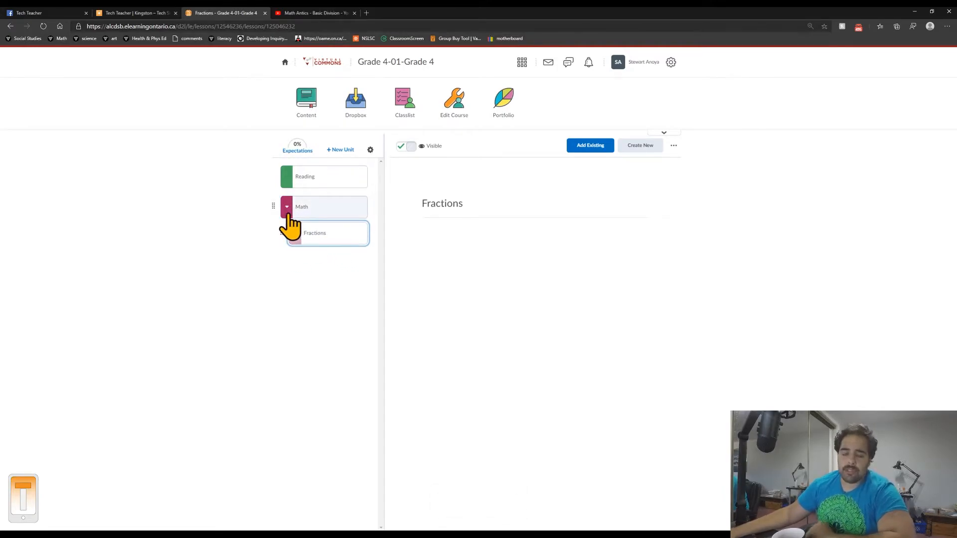
click(288, 209)
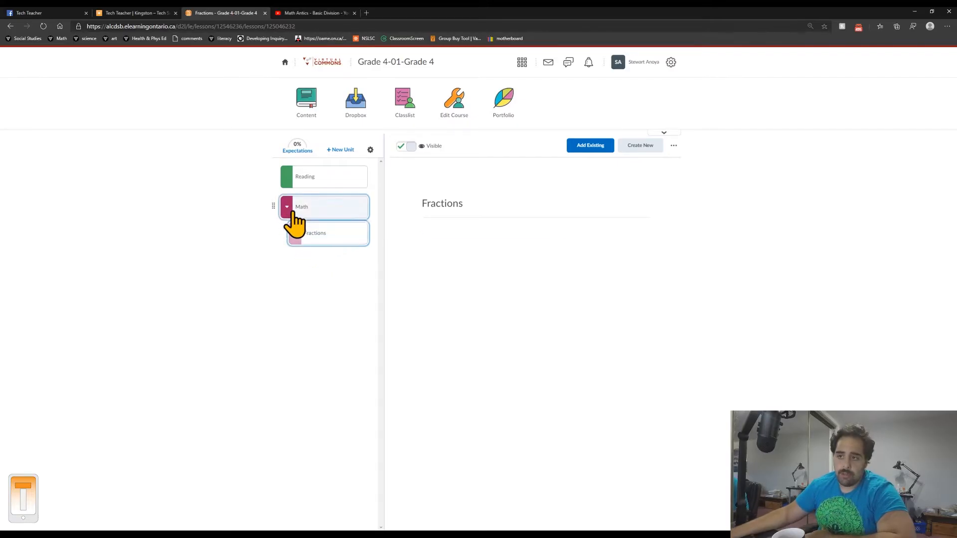
Open the Grade 5-01 course content and expand its Math unit to review how the material is listed
click(368, 14)
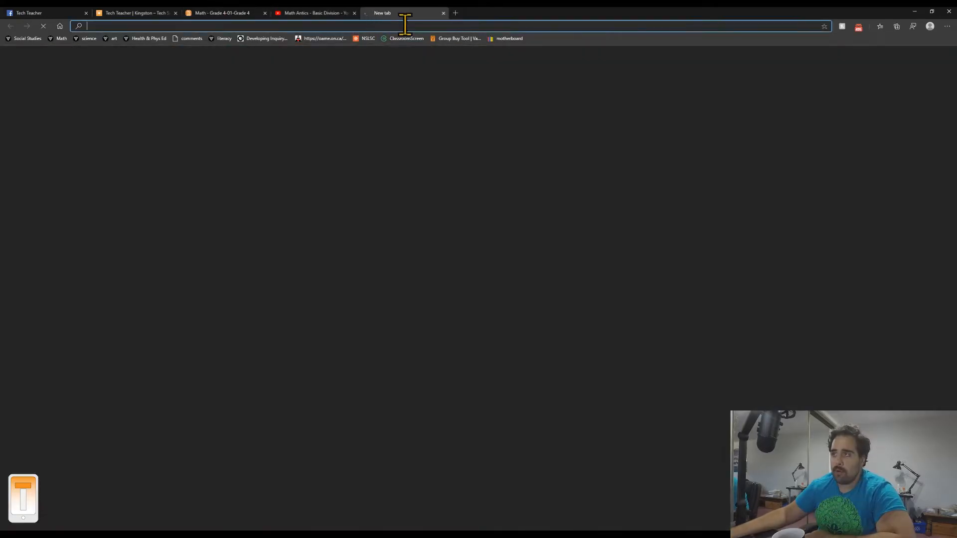
click(244, 14)
click(522, 62)
click(489, 92)
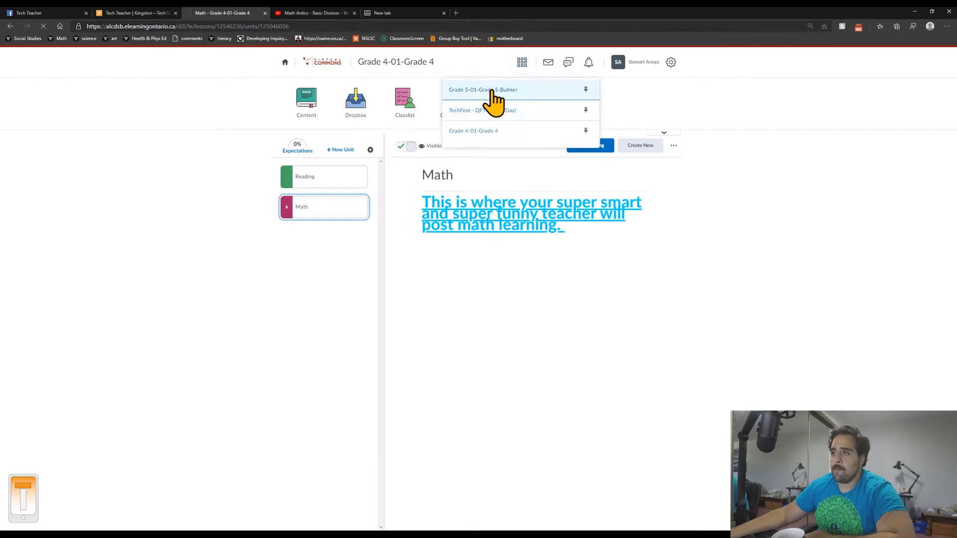
click(293, 105)
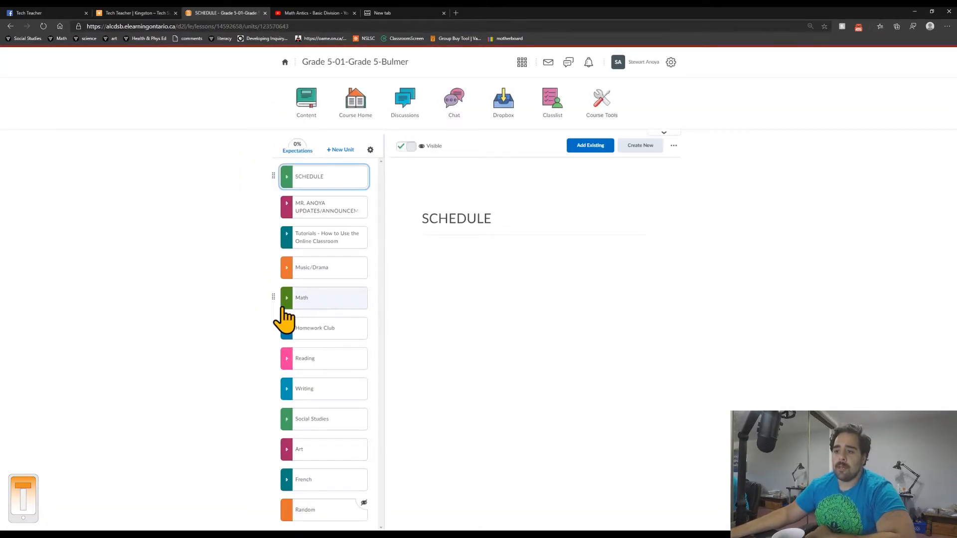
click(286, 301)
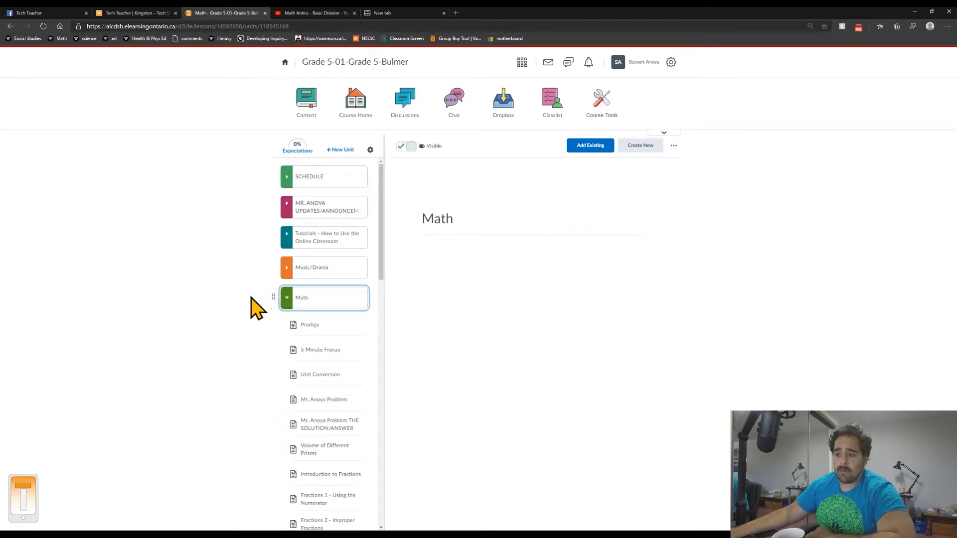
mouse_move(381, 272)
mouse_down()
mouse_move(369, 472)
mouse_move(384, 376)
mouse_move(367, 273)
mouse_up()
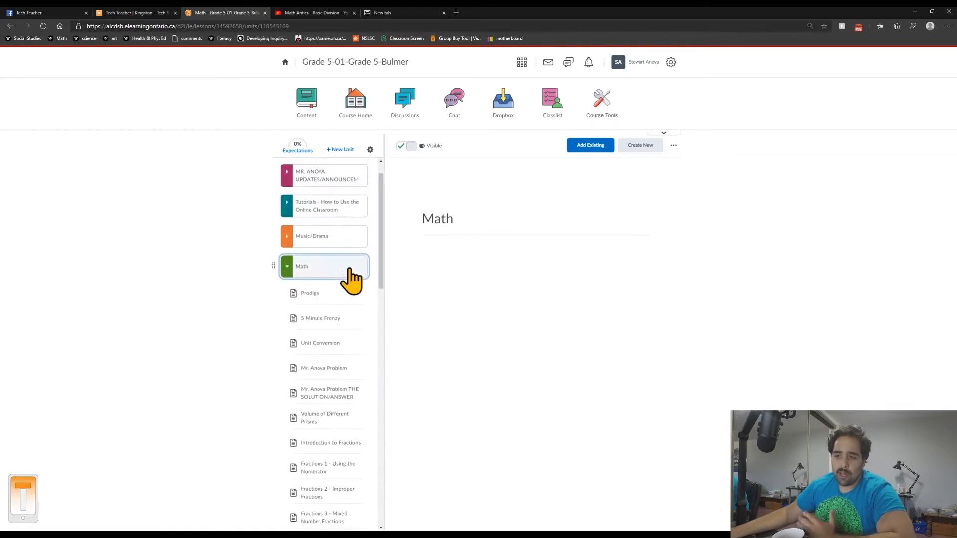
click(293, 272)
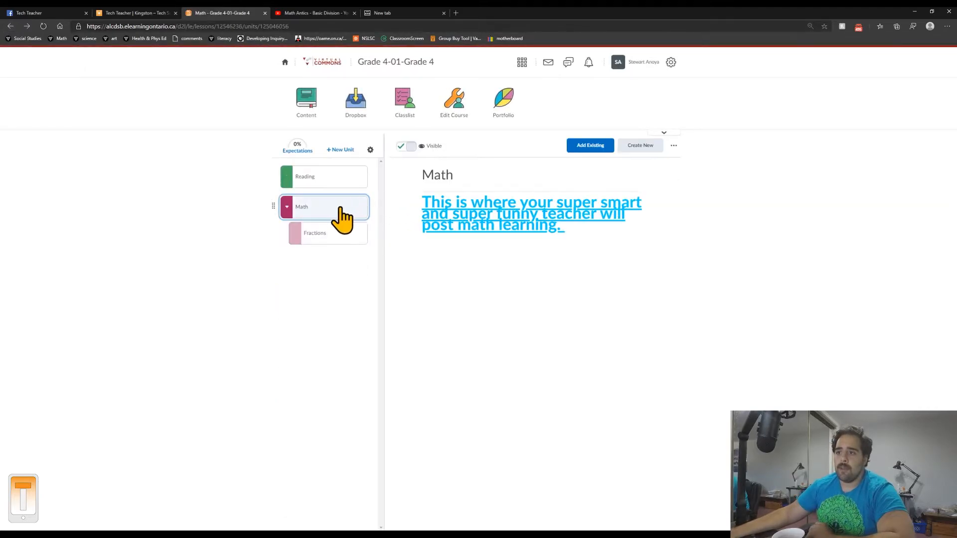
Open the Fractions lesson under the Math unit in the Grade 4-01-Grade 4 course
click(307, 231)
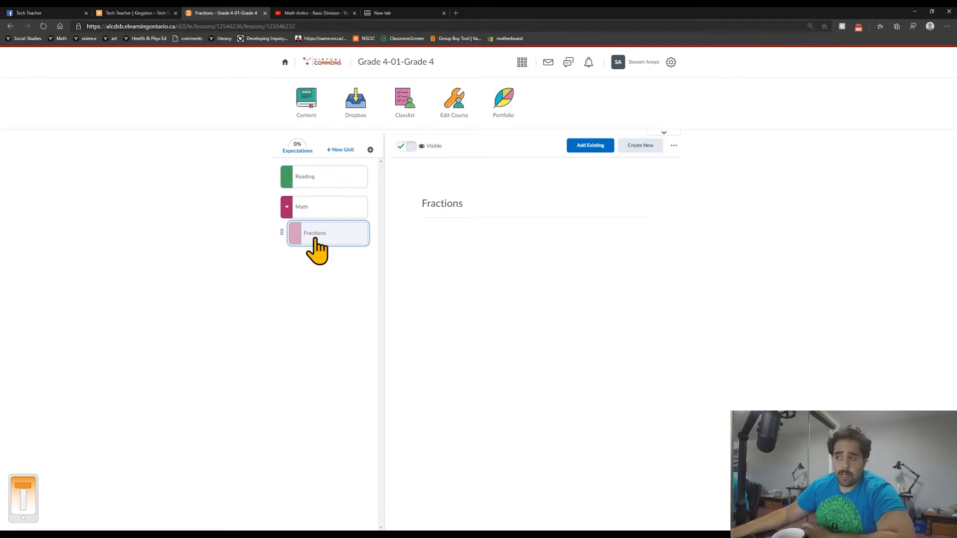
click(303, 215)
click(309, 237)
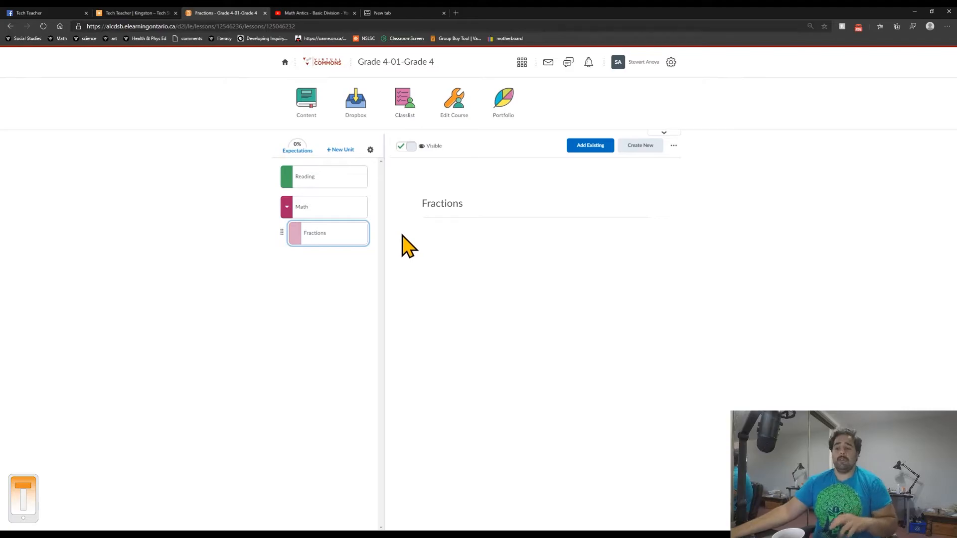
Create and save a visible HTML document titled "Comparing Fractions" in the Fractions lesson, reading "You will use the worksheet to compare fractions to each other."
click(647, 145)
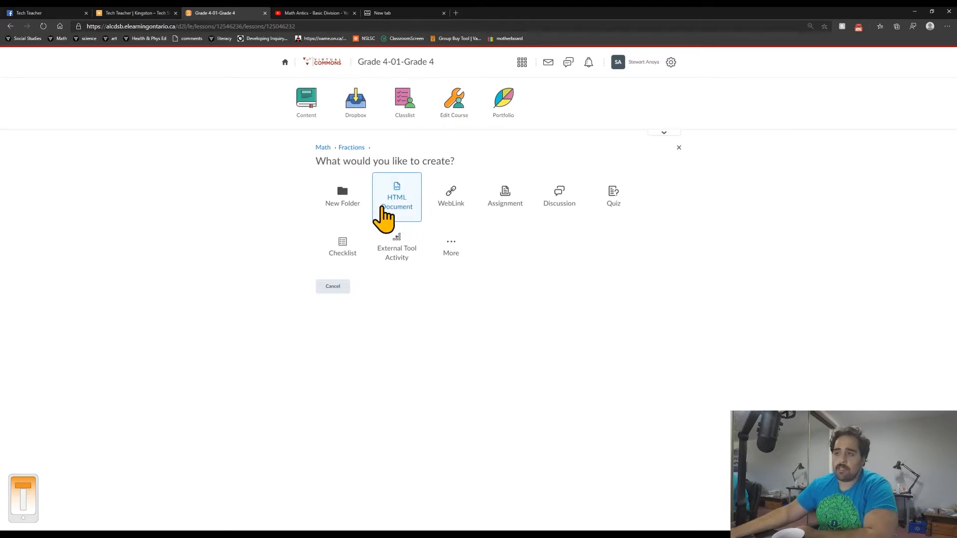
click(388, 204)
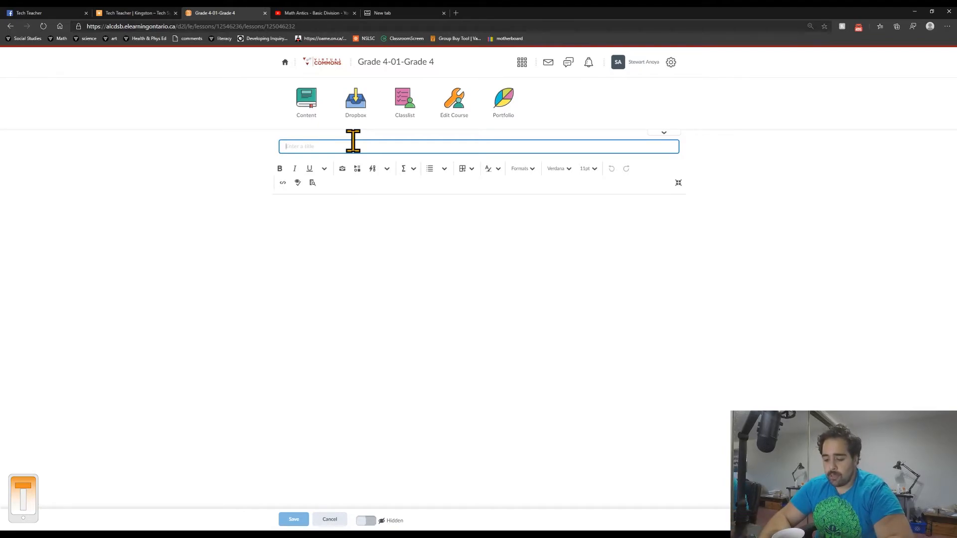
text(Comparing Fractions)
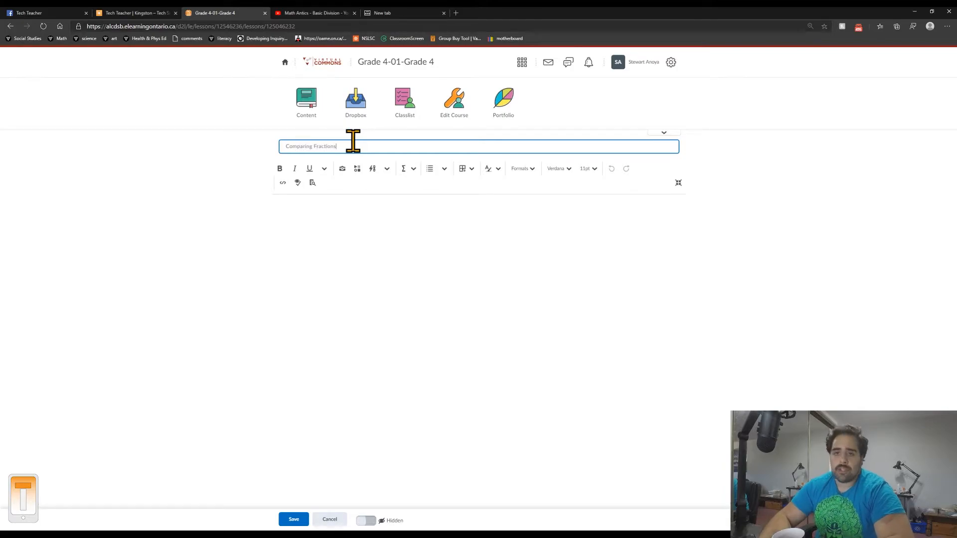
click(384, 230)
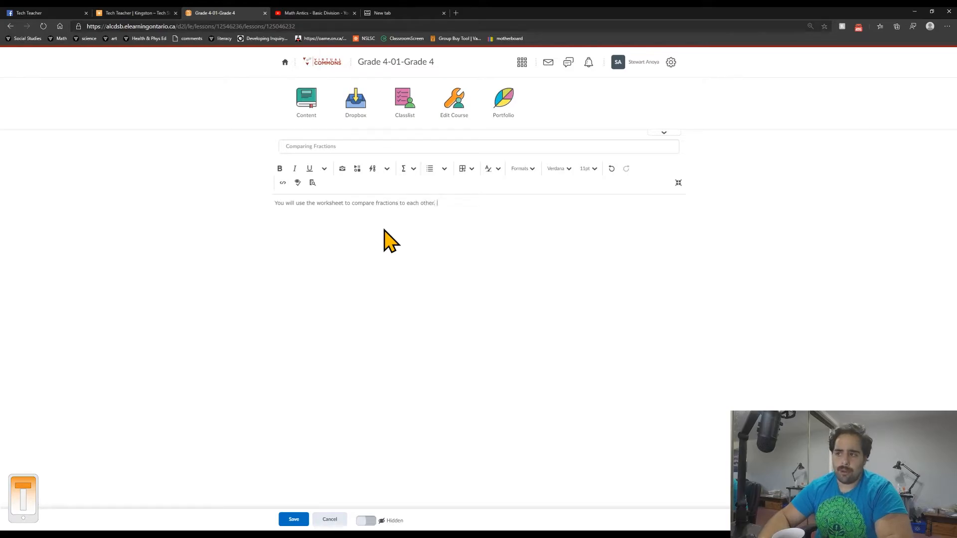
click(365, 521)
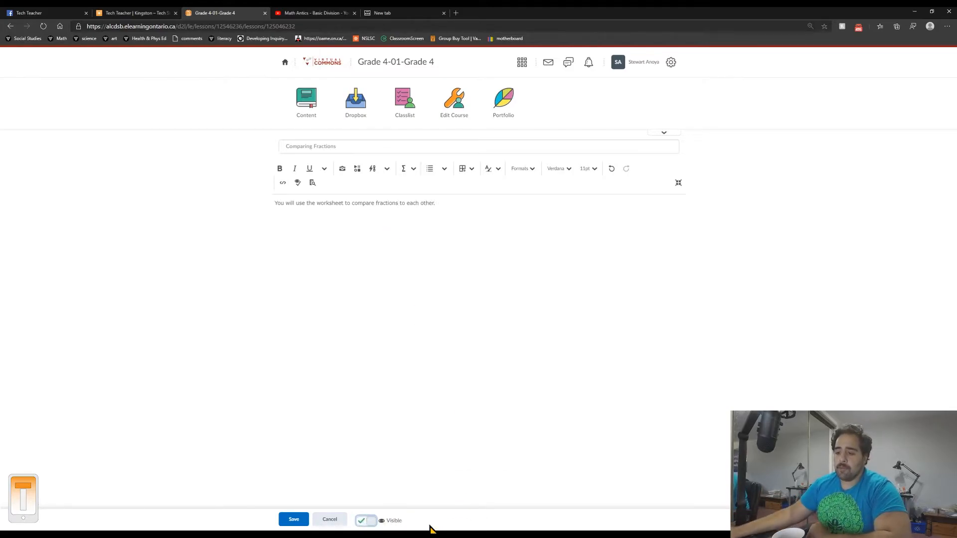
click(298, 519)
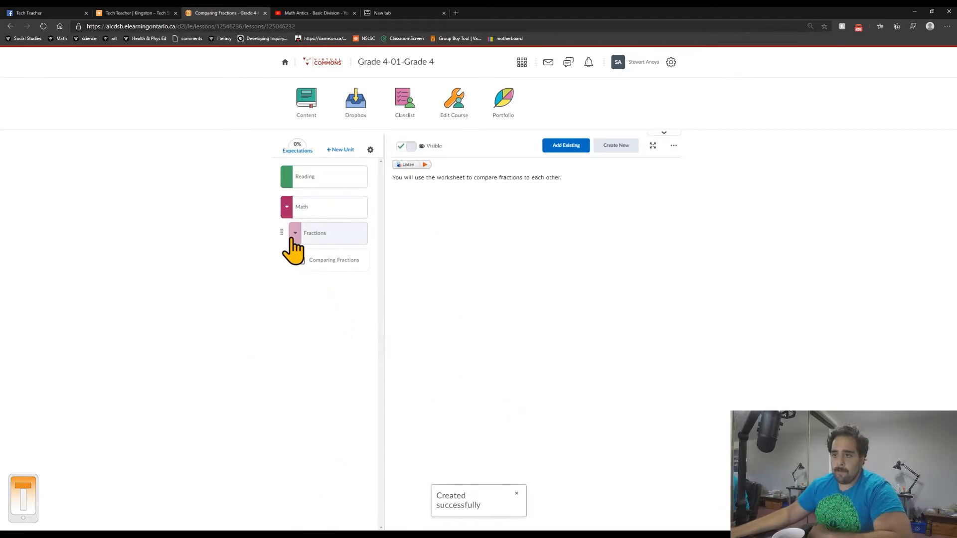
Collapse and re-expand the Math unit, open the Comparing Fractions document under Fractions, and play its text aloud
click(287, 213)
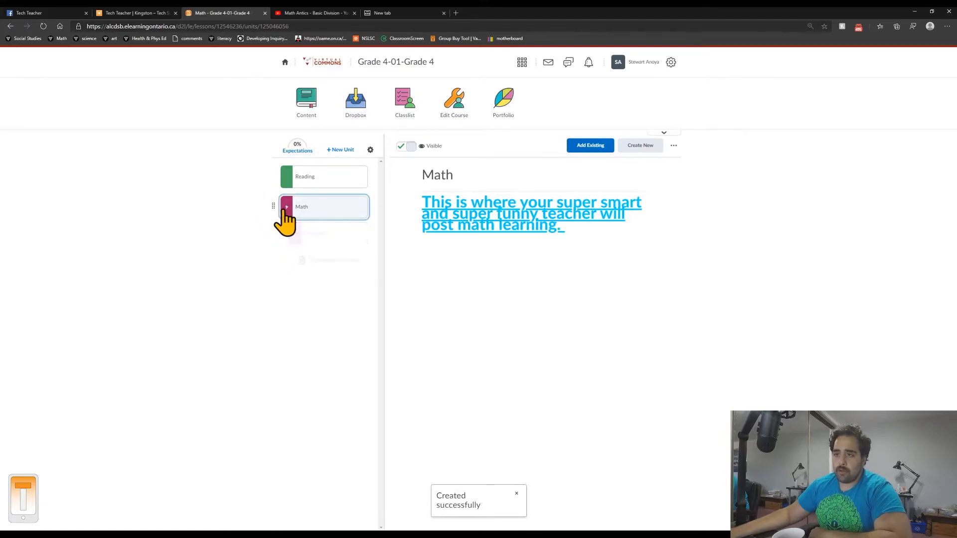
click(287, 208)
click(295, 239)
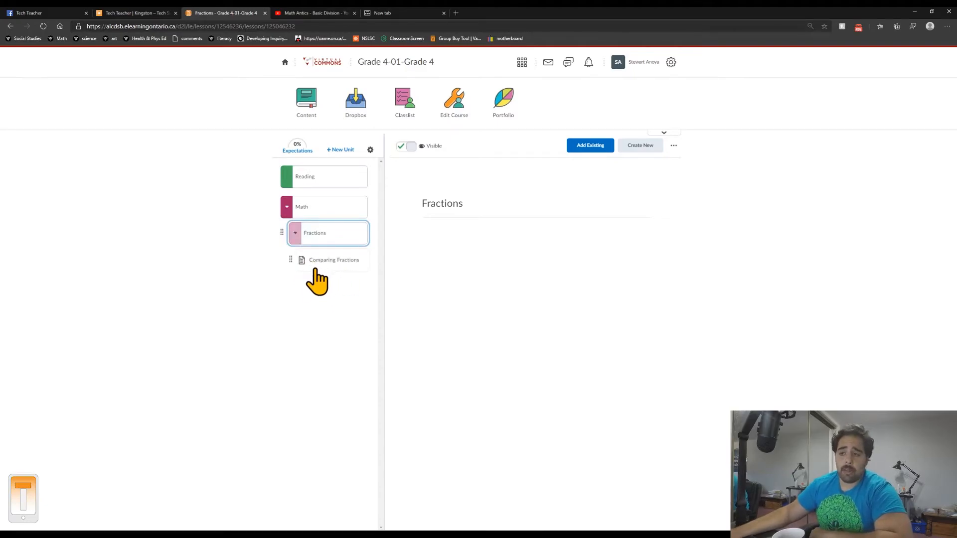
click(314, 261)
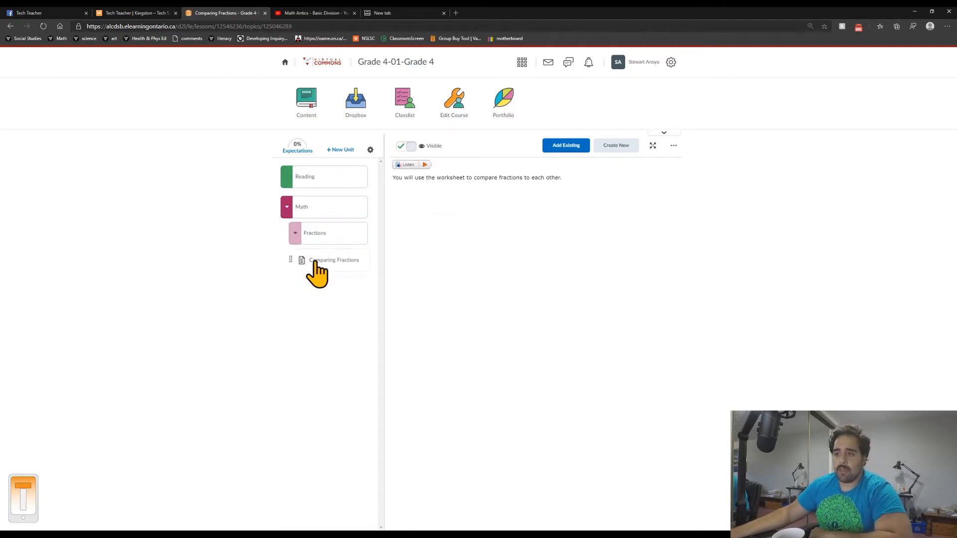
click(407, 165)
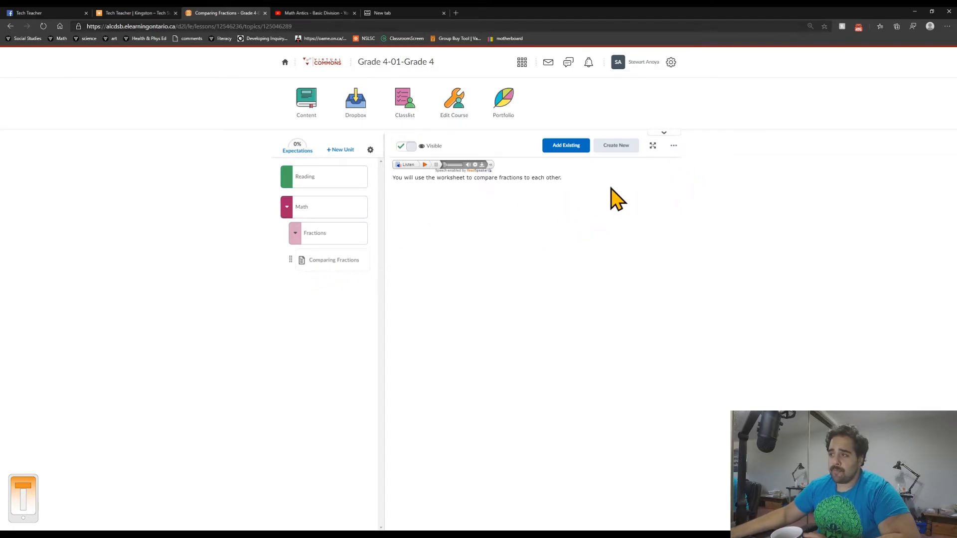
Open the Comparing Fractions document for editing and add two line breaks after its sentence
click(674, 146)
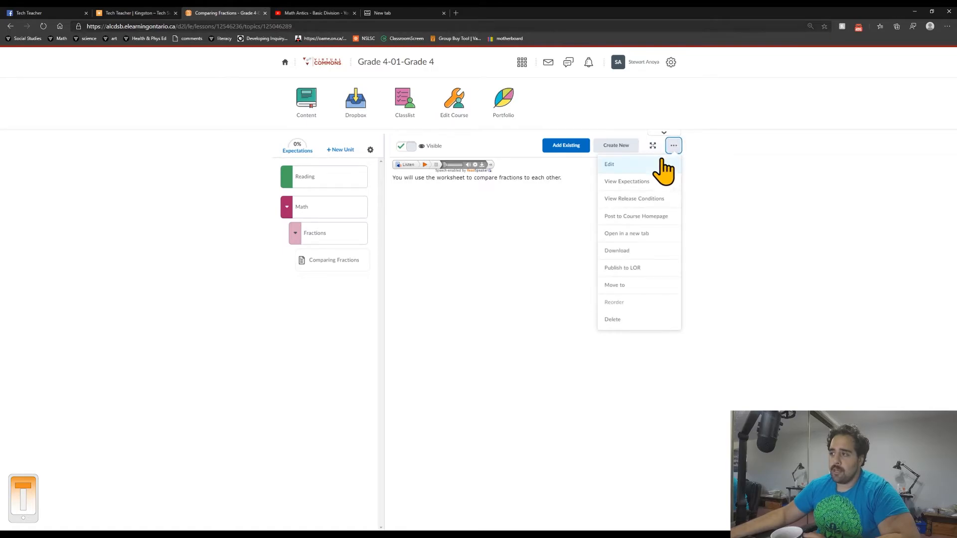
click(658, 165)
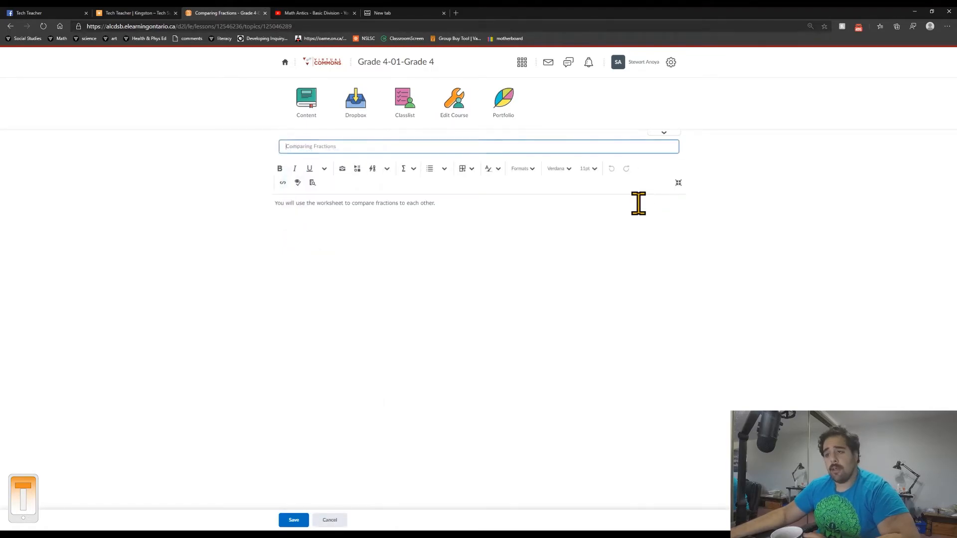
click(509, 200)
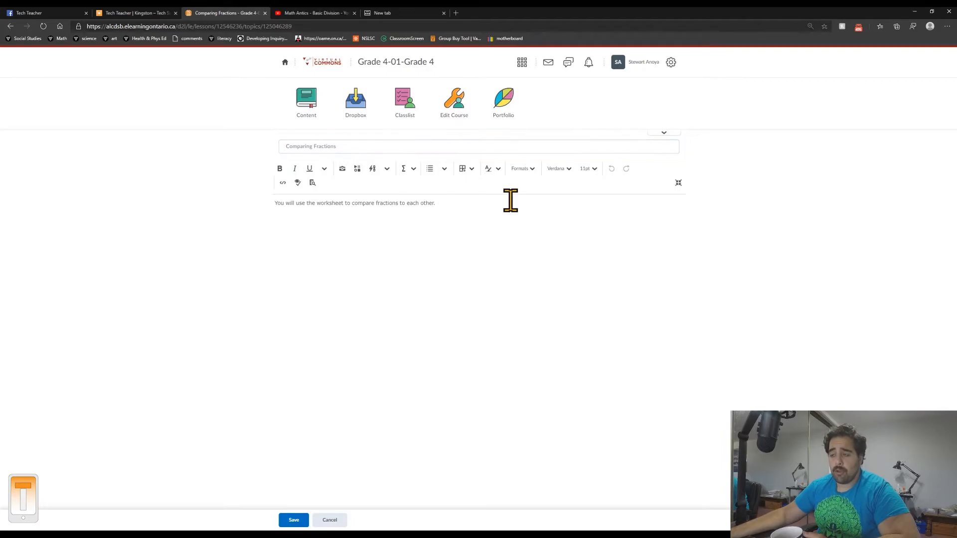
key(Return)
key(Return)
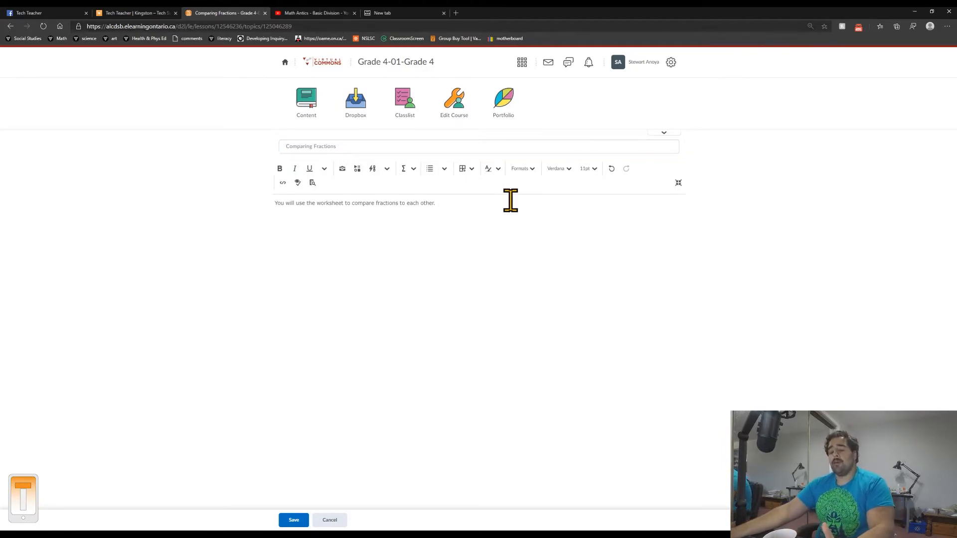
Upload the file "Fractions 4 - Worksheet.pdf" from the computer as inserted content for the document
click(357, 171)
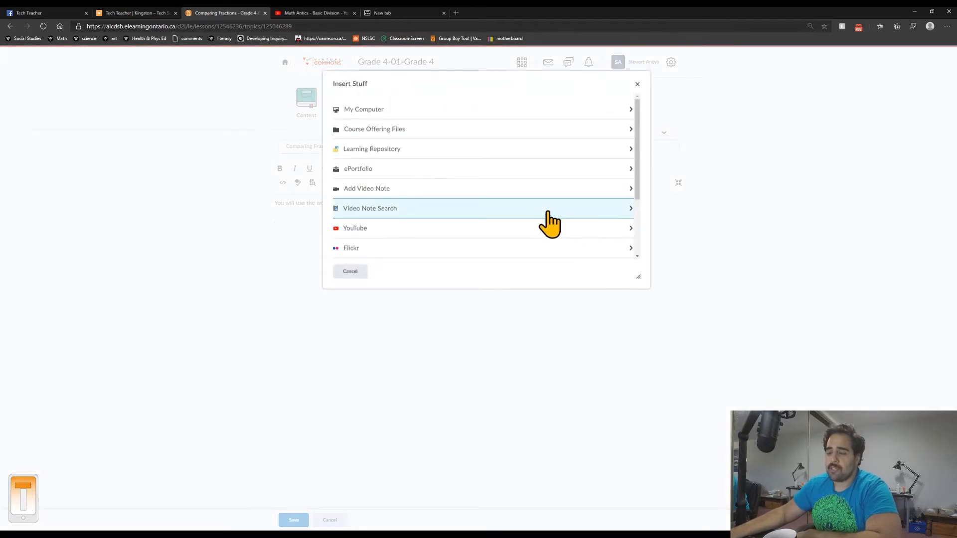
scroll(472, 177, down, 2)
scroll(459, 197, up, 2)
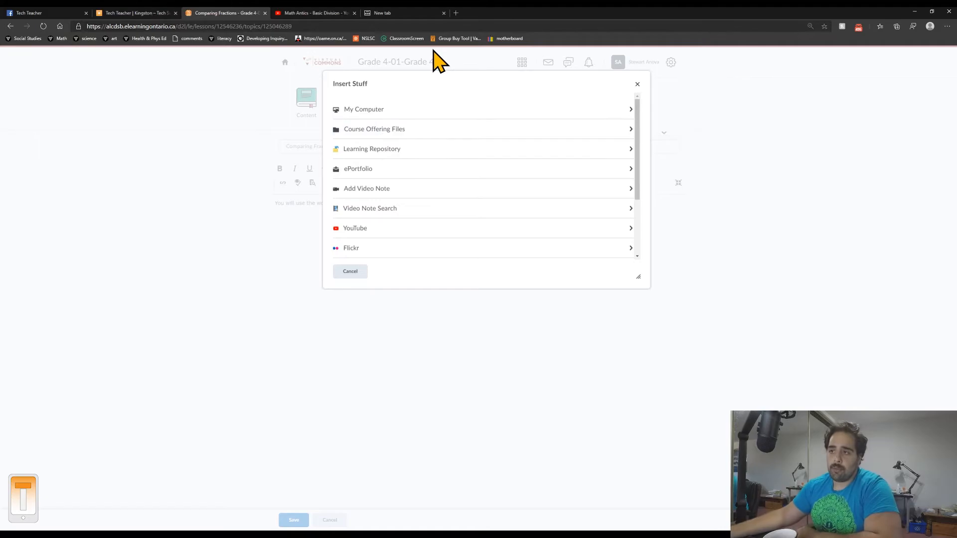
click(384, 114)
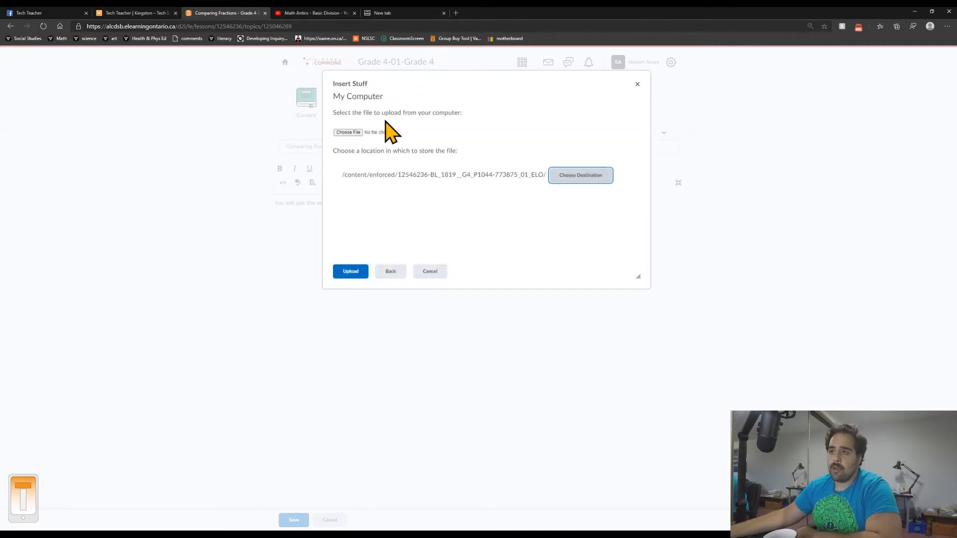
click(347, 132)
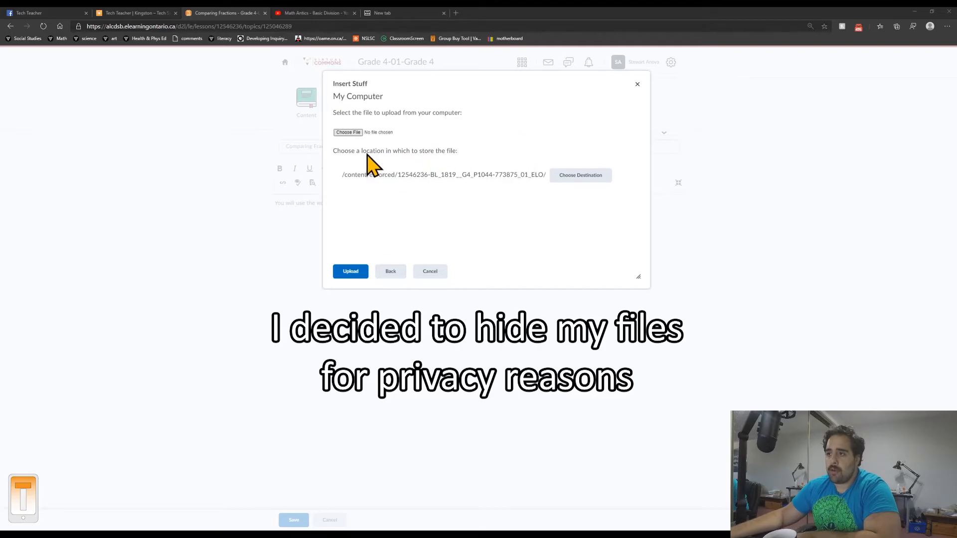
double_click(382, 159)
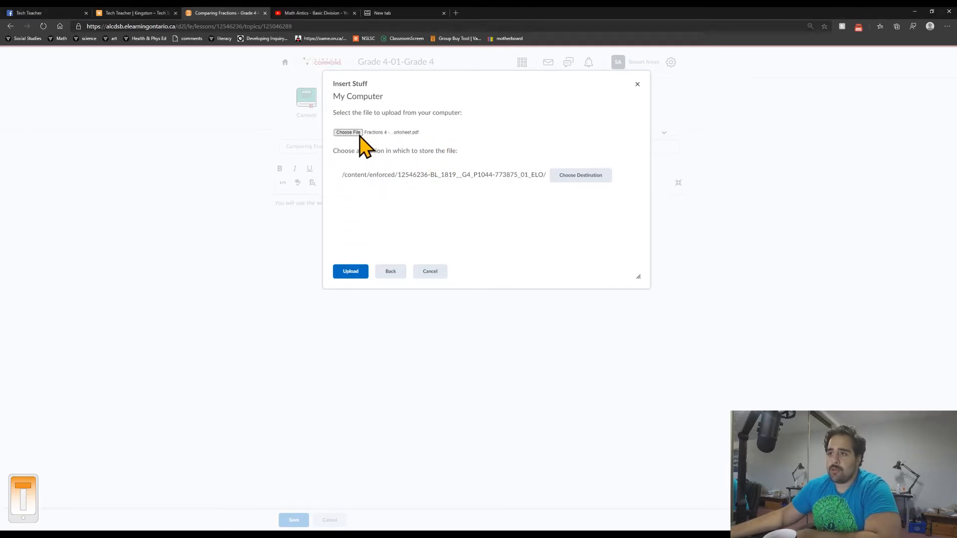
click(348, 272)
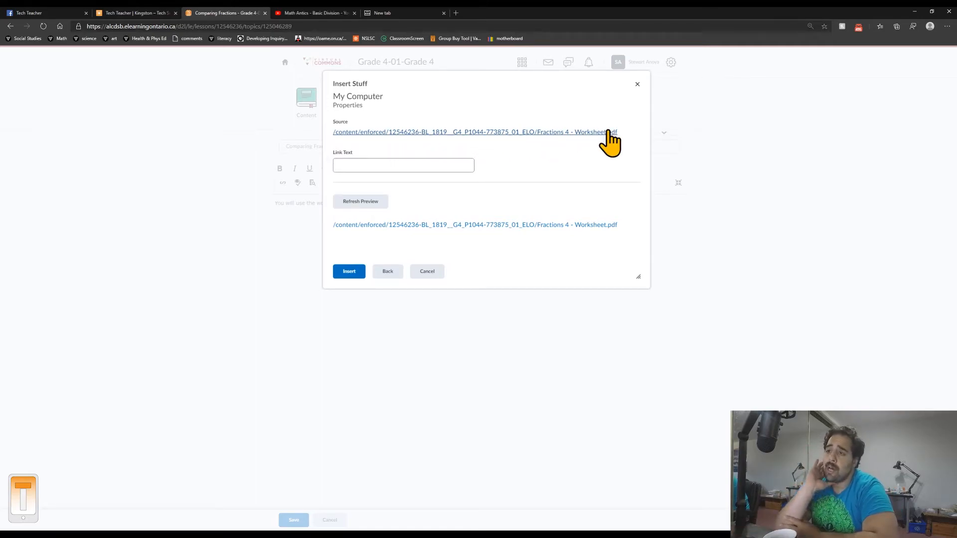
Set the worksheet's link text to "Comparing Fractions Worksheet" and insert the link into the document
click(449, 166)
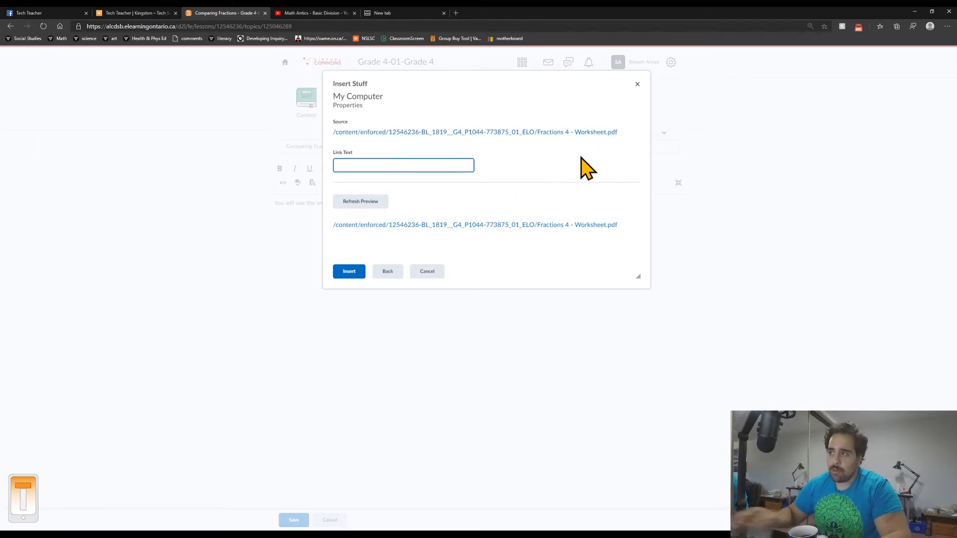
drag(617, 133, 336, 124)
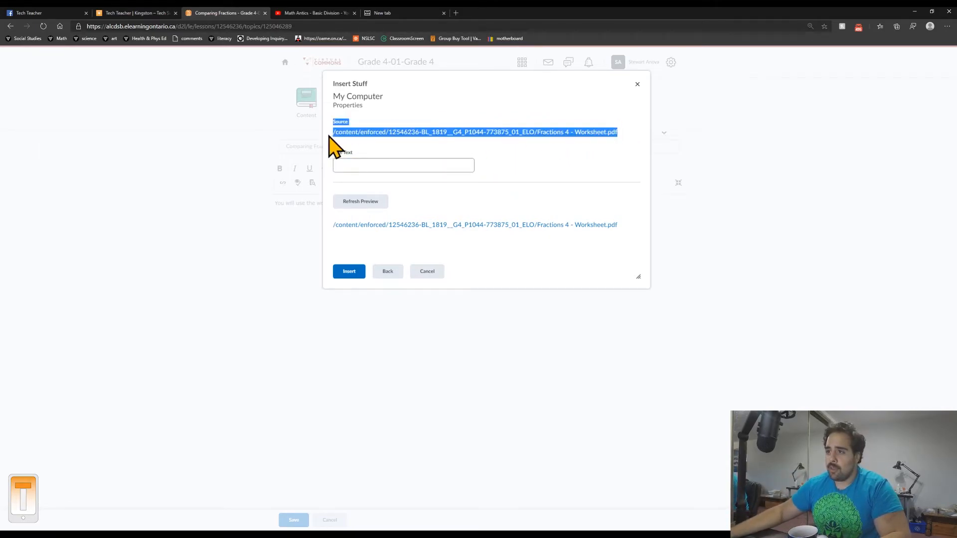
click(363, 165)
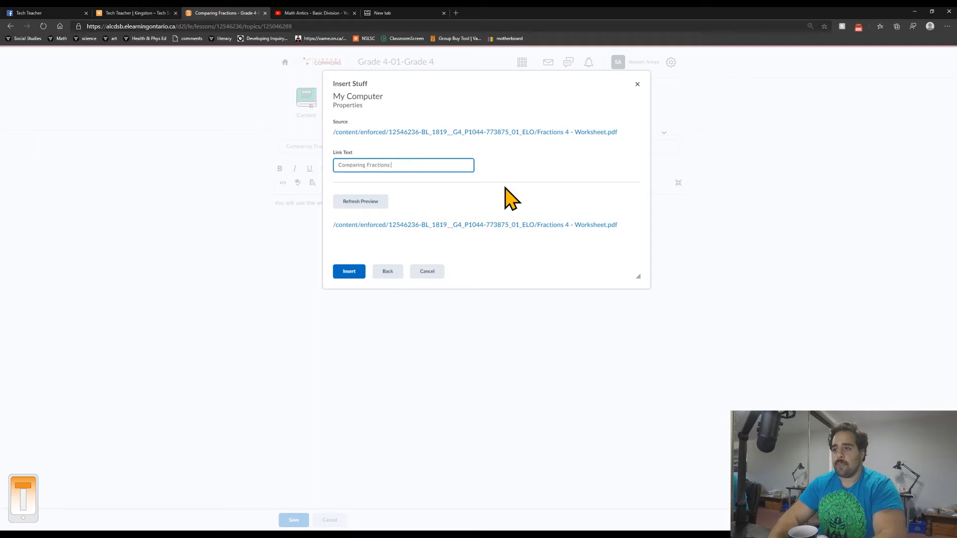
text(Comparing Fractions Worksheet)
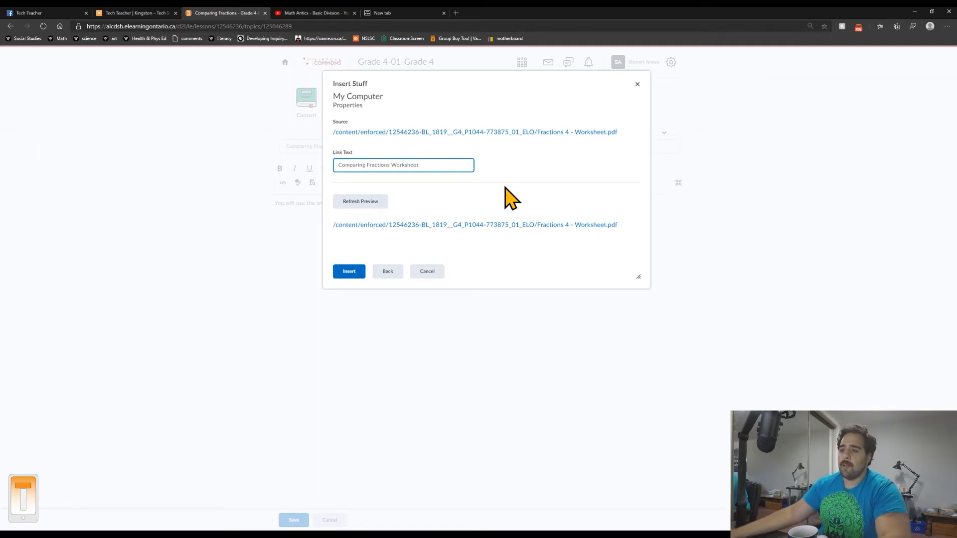
click(348, 273)
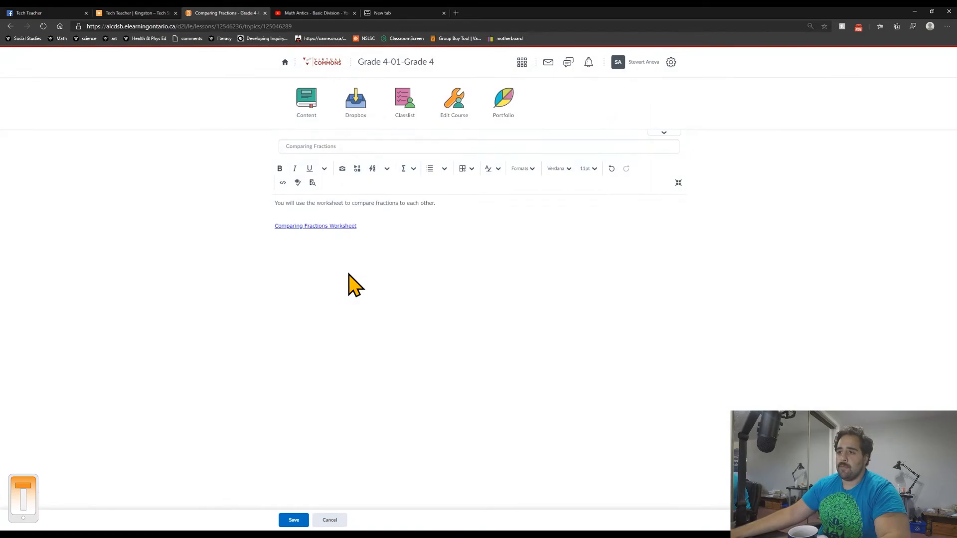
Add the text "Click here to see worksheet ---->" in front of the Comparing Fractions Worksheet link
drag(379, 227, 257, 227)
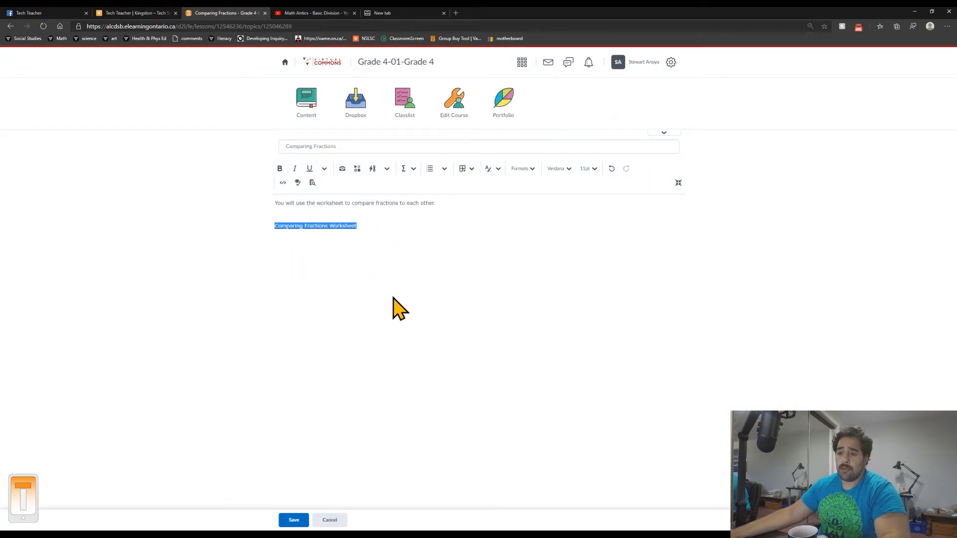
click(372, 226)
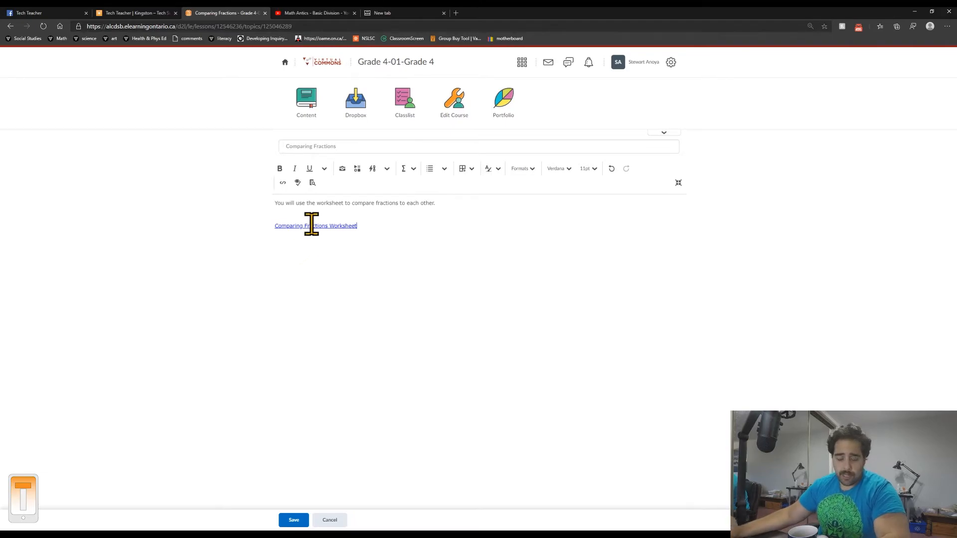
click(276, 226)
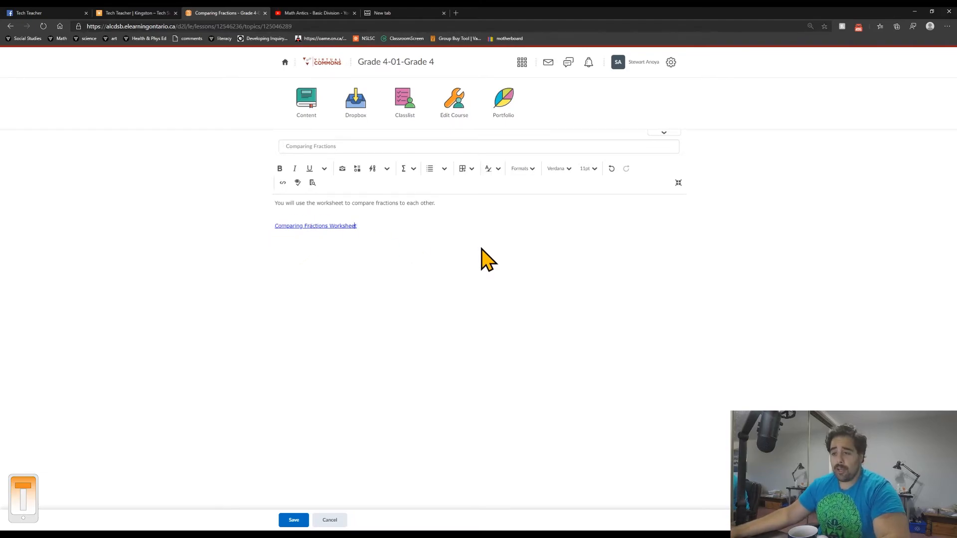
key(Right)
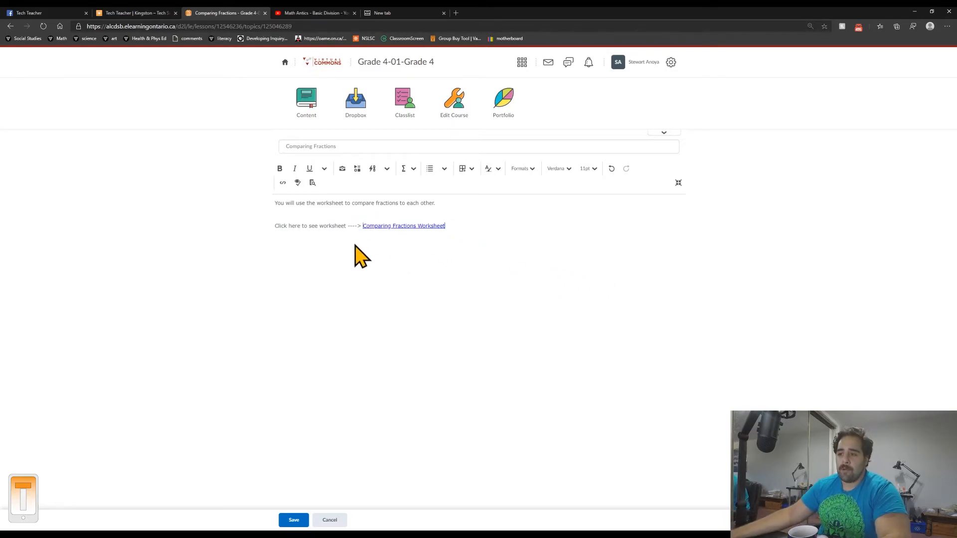
Format the whole worksheet link line as 24pt bold text
drag(478, 226, 274, 228)
click(588, 168)
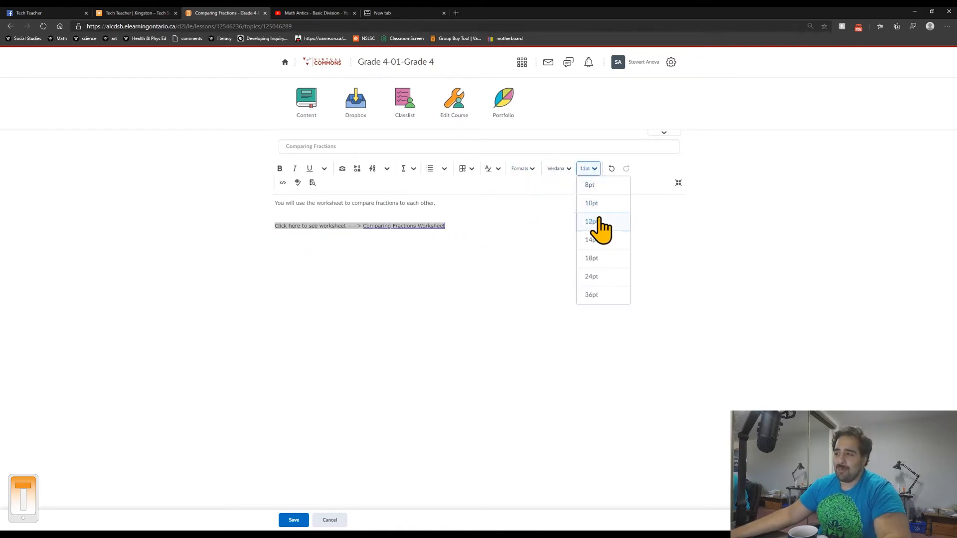
click(590, 277)
click(279, 168)
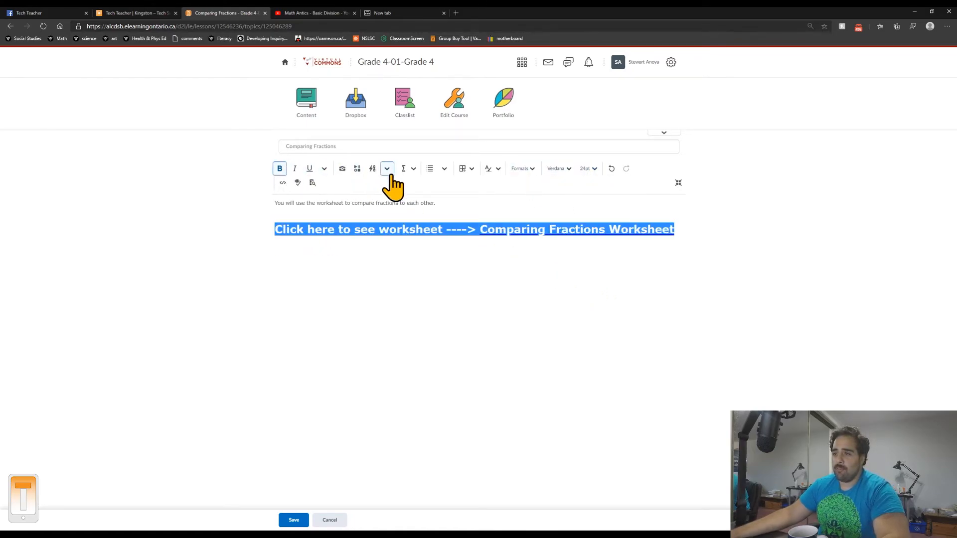
Try coloring the whole worksheet link line orange, and undo the color change
click(497, 169)
click(481, 202)
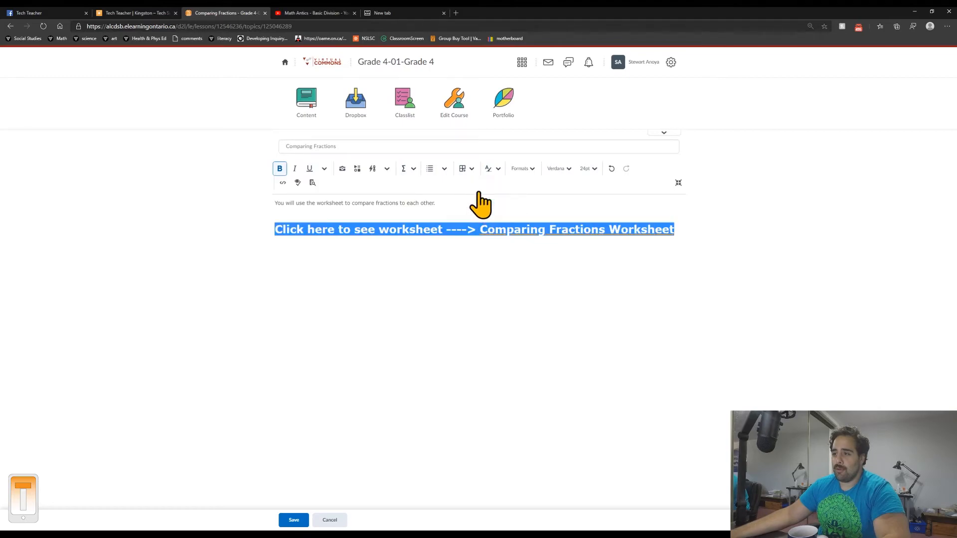
click(664, 265)
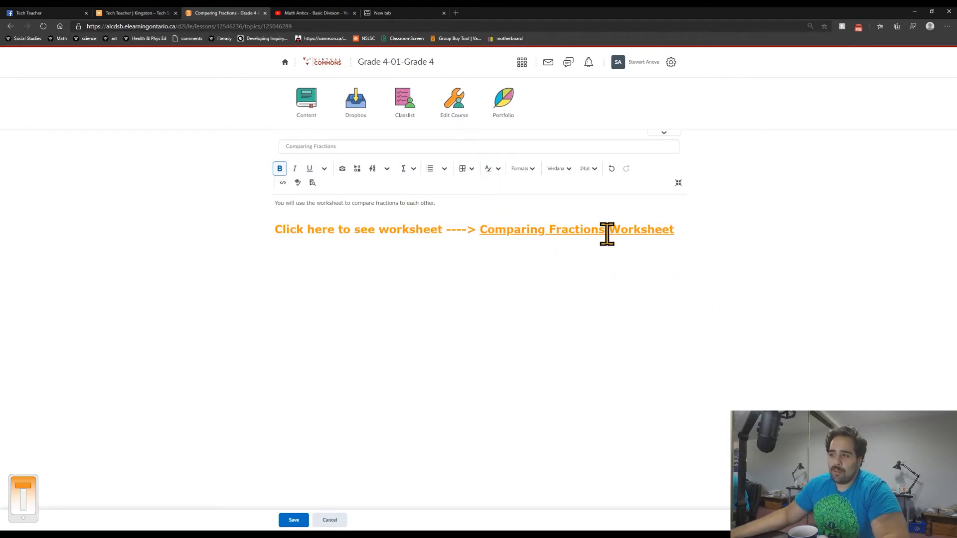
key(ctrl+z)
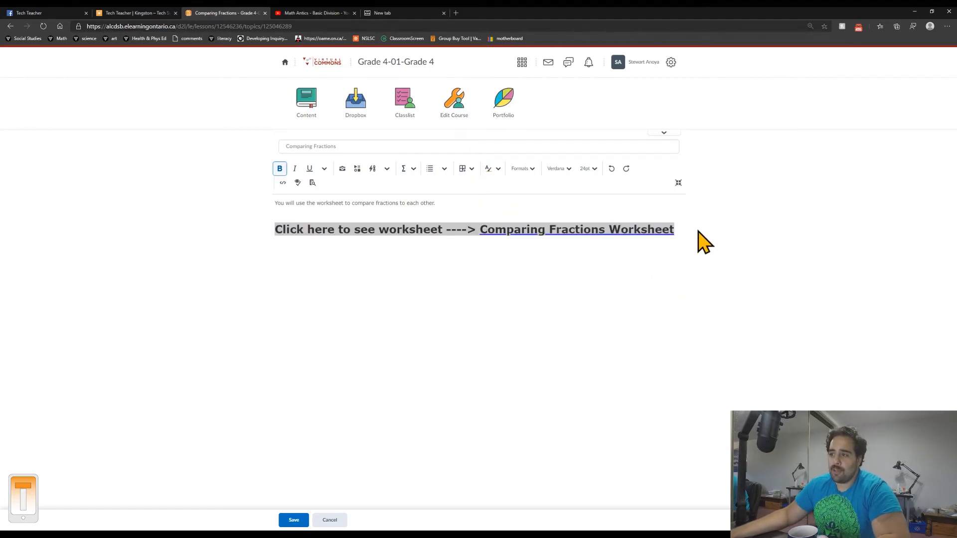
Color only the text "Click here to see worksheet ---->" orange, excluding the Comparing Fractions Worksheet link
click(635, 207)
drag(479, 234, 696, 243)
click(475, 230)
drag(475, 230, 274, 233)
click(498, 169)
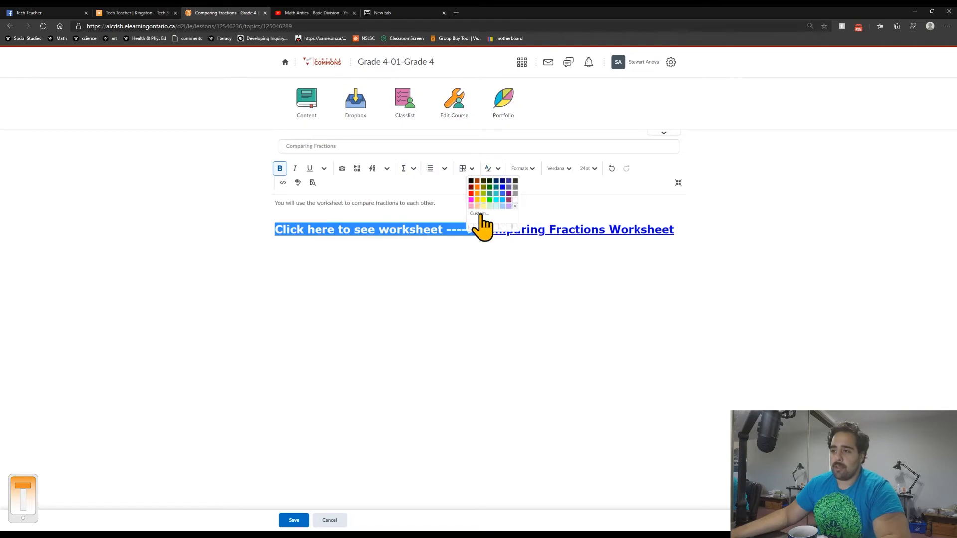
click(477, 200)
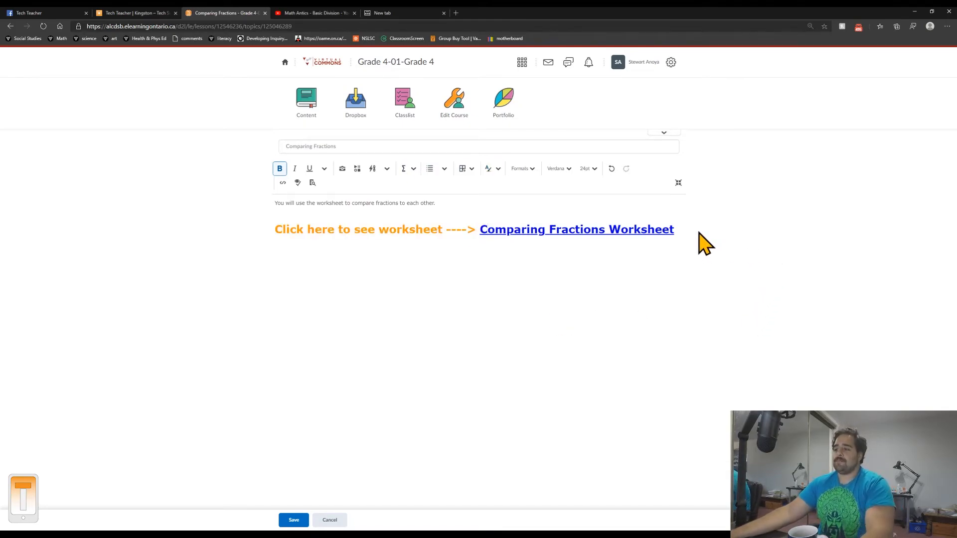
Save the Comparing Fractions document, and test its worksheet link by opening the PDF and closing it again
click(286, 519)
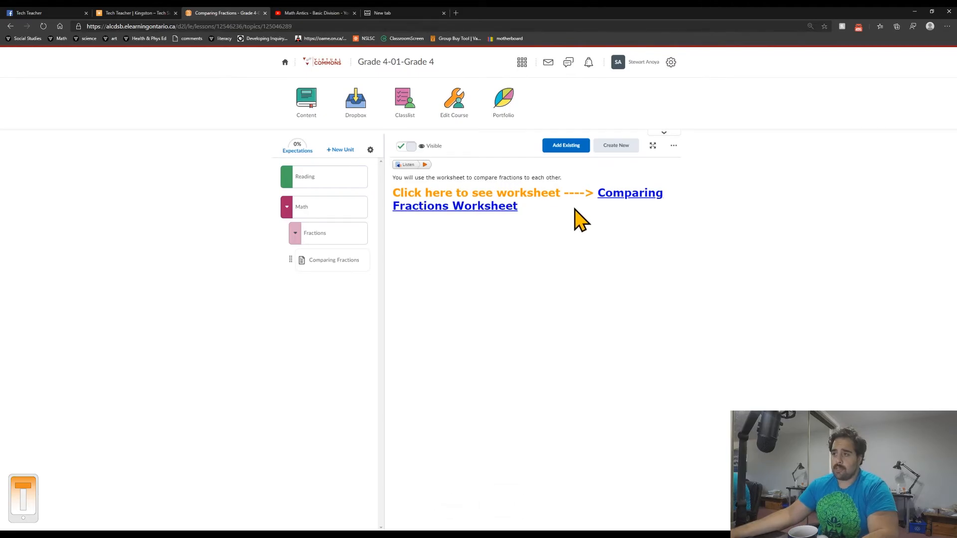
click(627, 194)
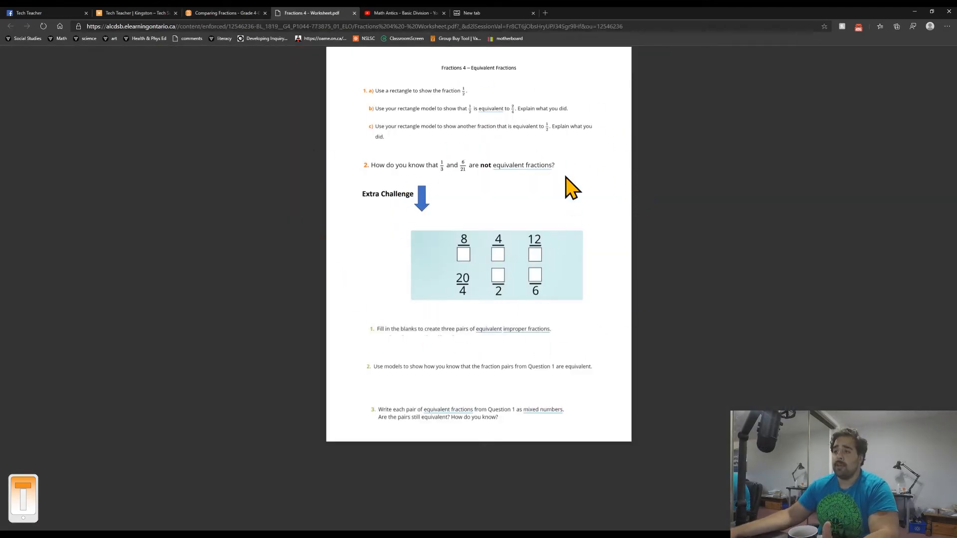
click(354, 13)
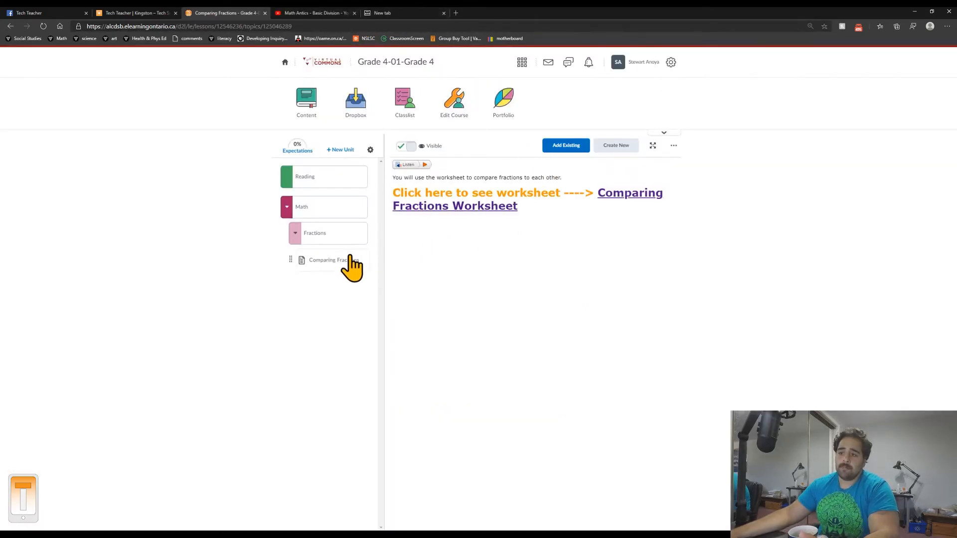
Reopen the Comparing Fractions document for editing, with the cursor on the blank line between the intro sentence and the worksheet link
click(673, 145)
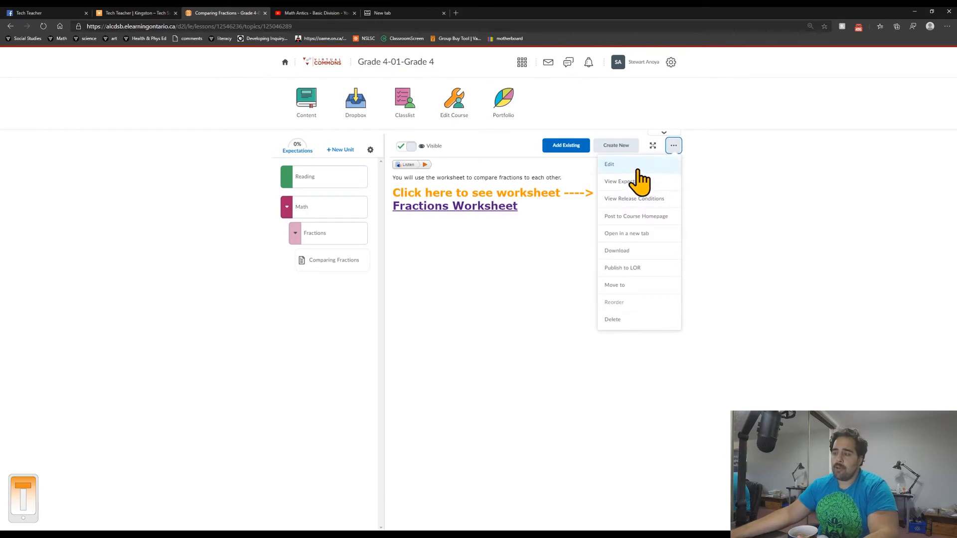
click(638, 165)
click(547, 207)
click(527, 217)
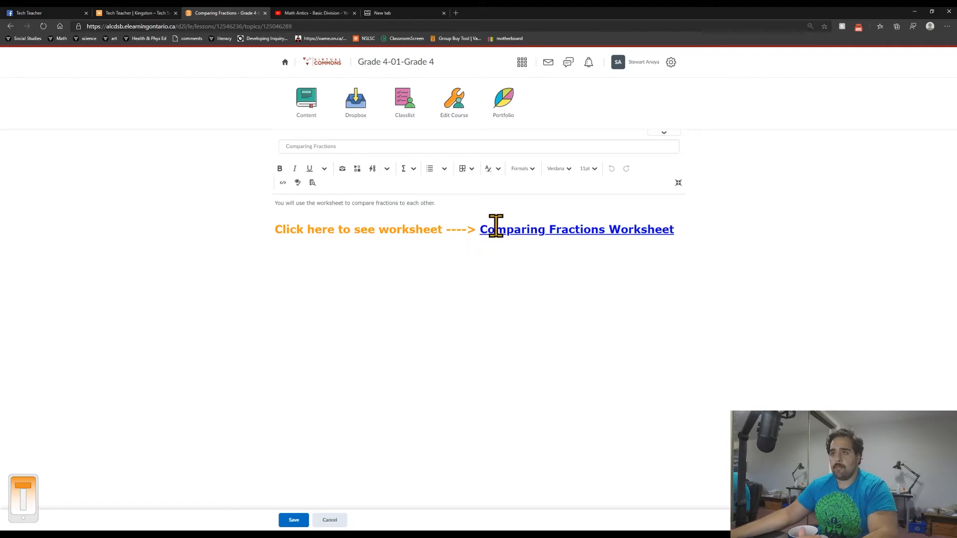
Switch to YouTube and view the Math Antics - Basic Division video page and its web address
click(337, 13)
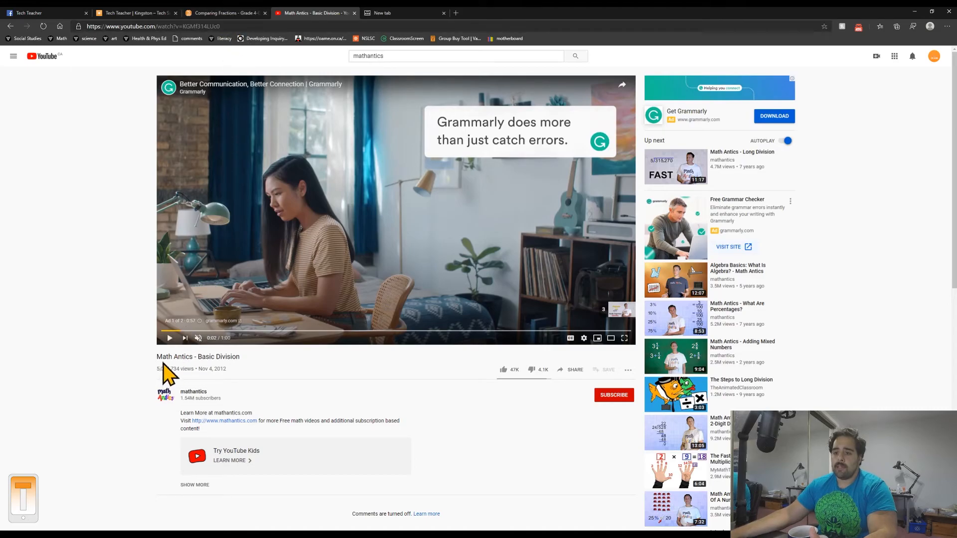
drag(155, 359, 176, 358)
click(298, 360)
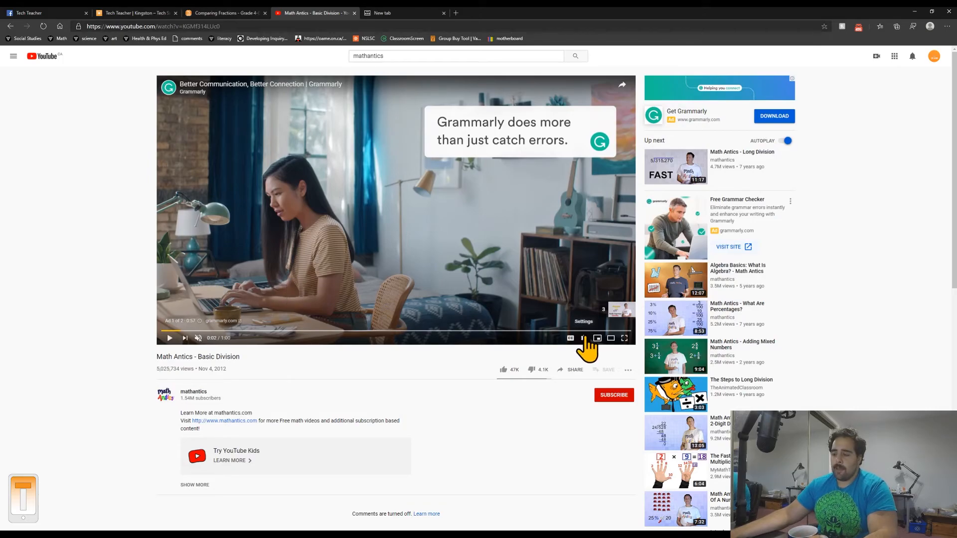
click(232, 13)
click(291, 14)
click(267, 26)
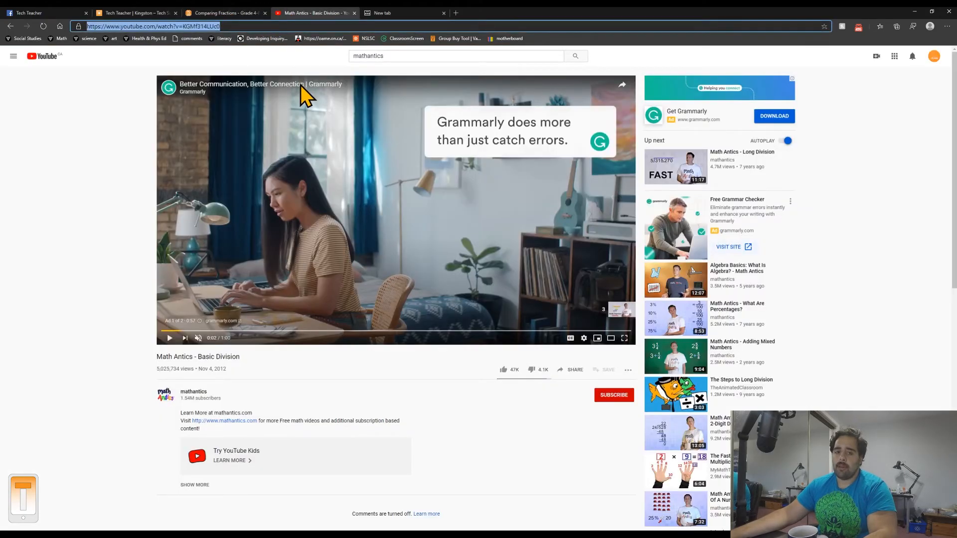
click(136, 129)
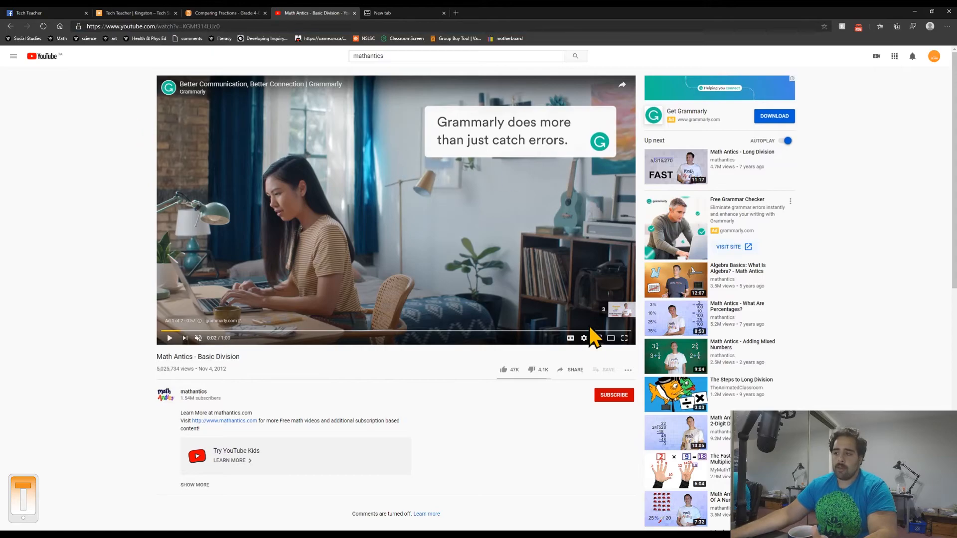
Copy the embed code of the Math Antics - Basic Division video from its sharing options, and close the embed window
click(573, 374)
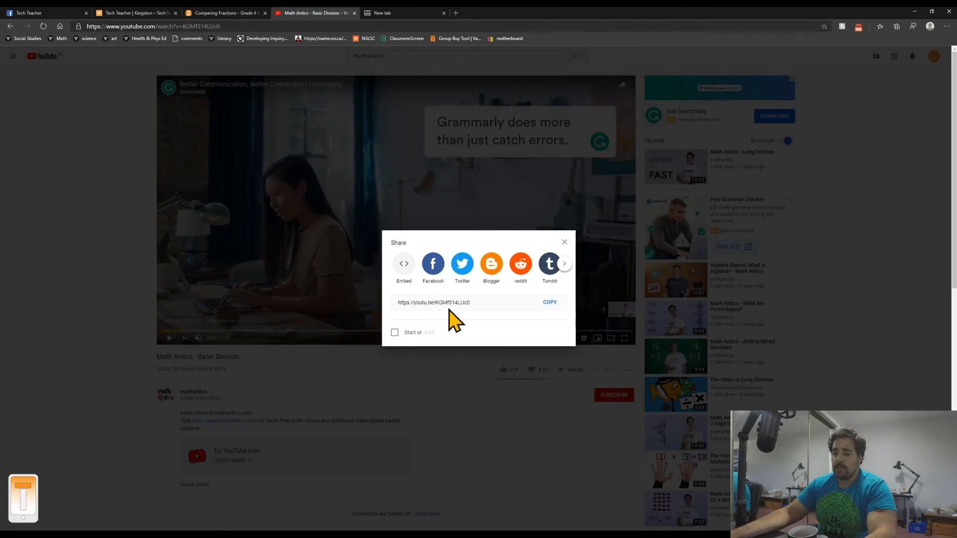
click(409, 264)
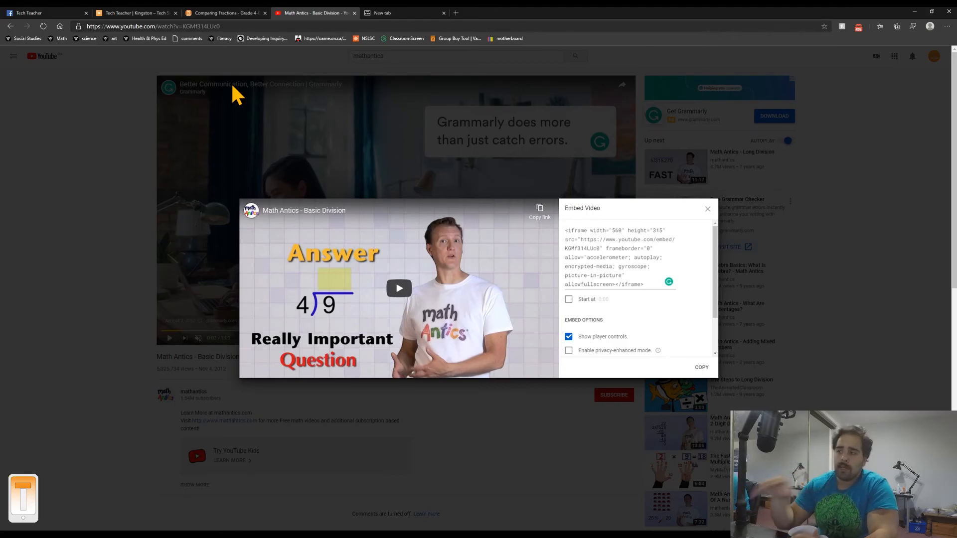
drag(566, 230, 652, 285)
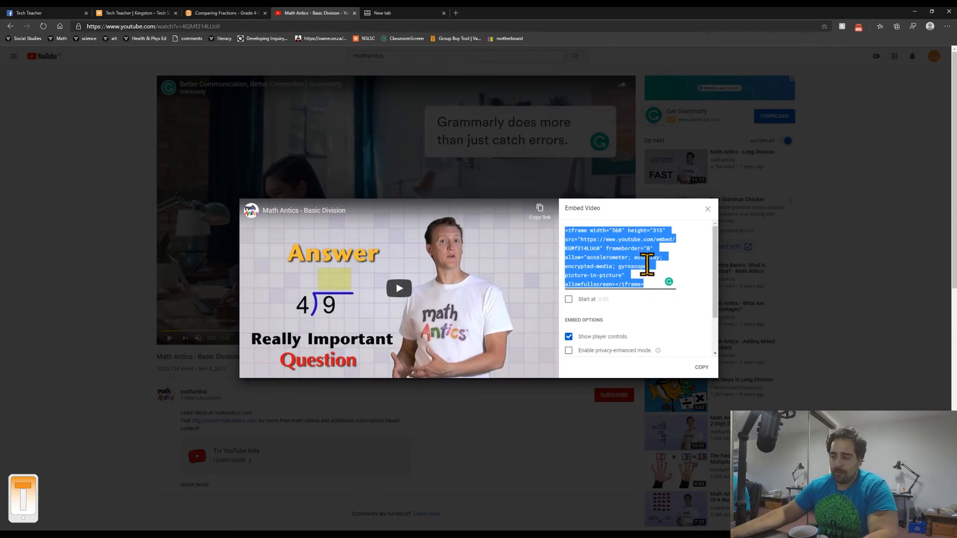
click(704, 367)
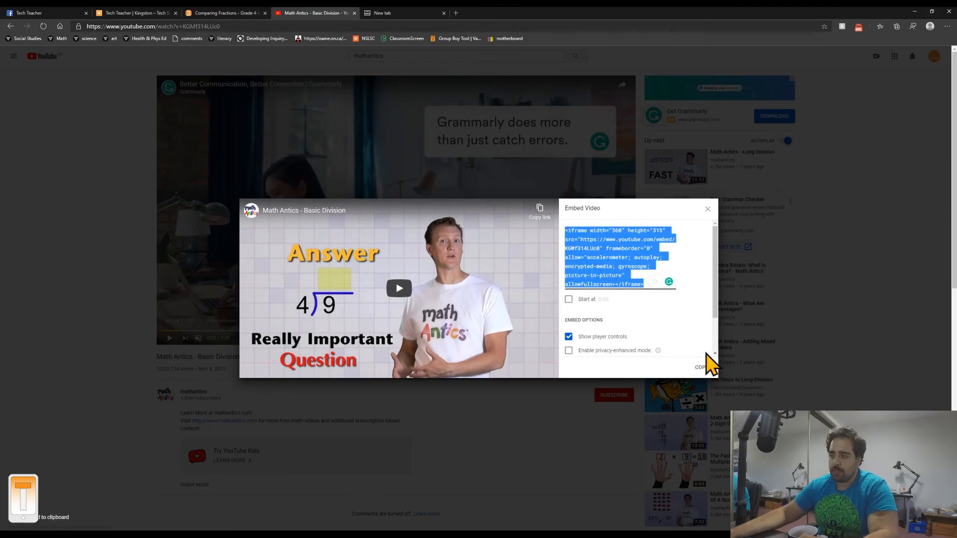
click(708, 210)
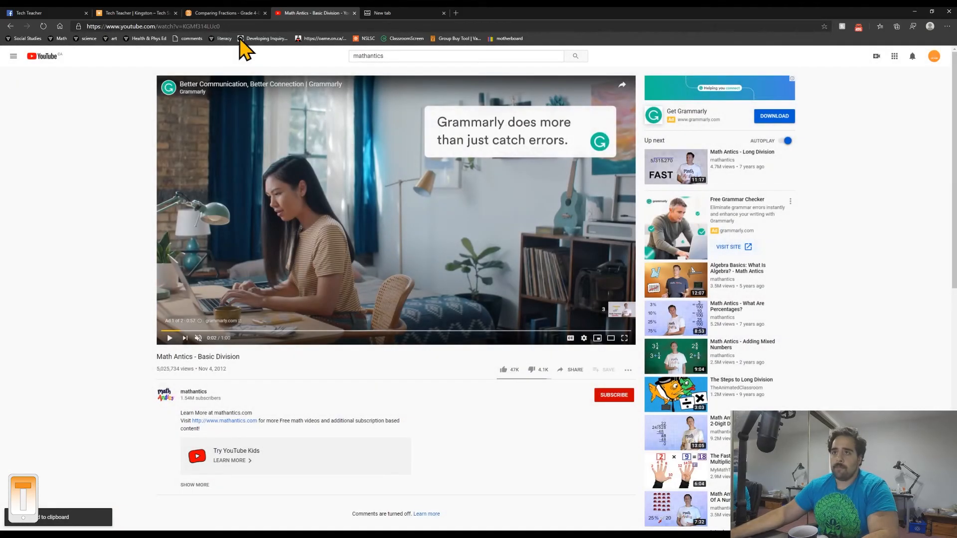
Return to the Comparing Fractions document and insert the video on the blank line above the worksheet link using the copied embed code
click(230, 13)
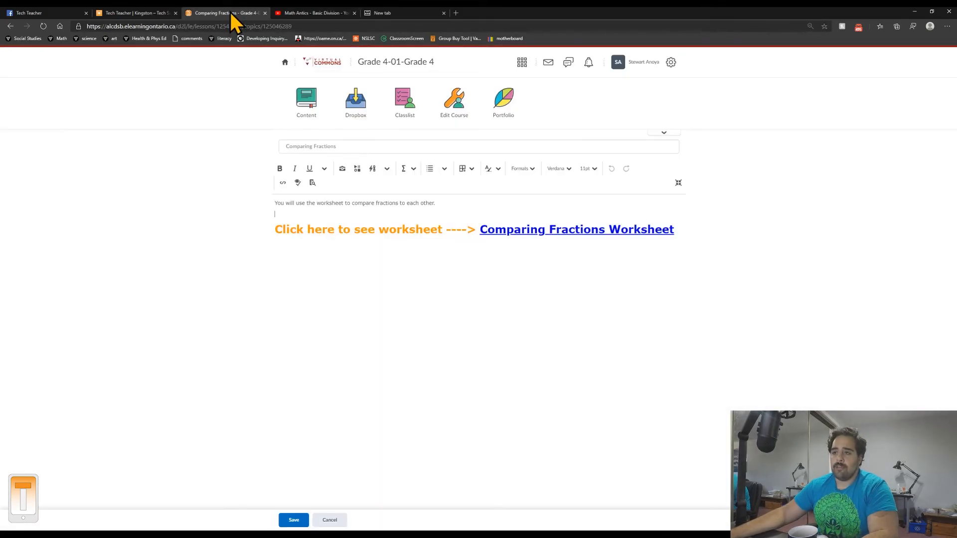
click(340, 214)
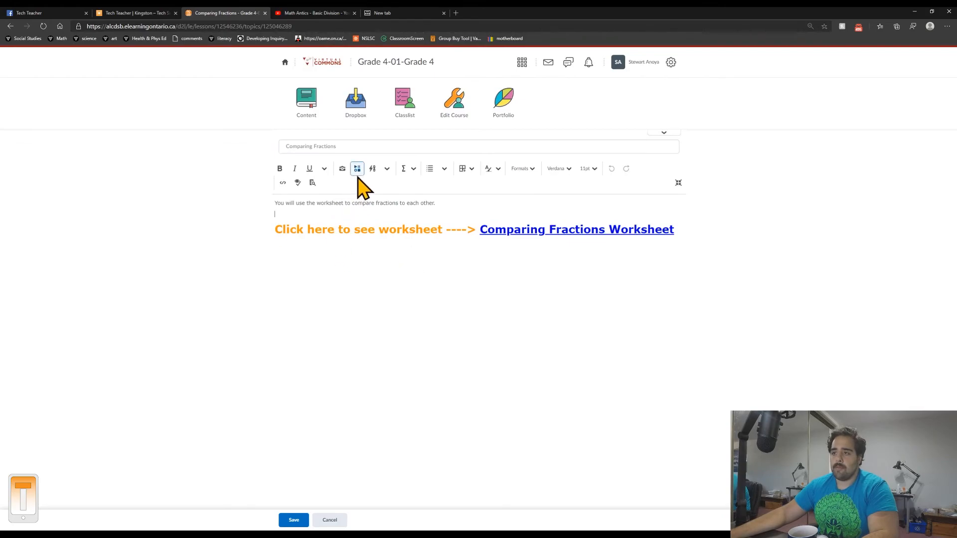
click(356, 169)
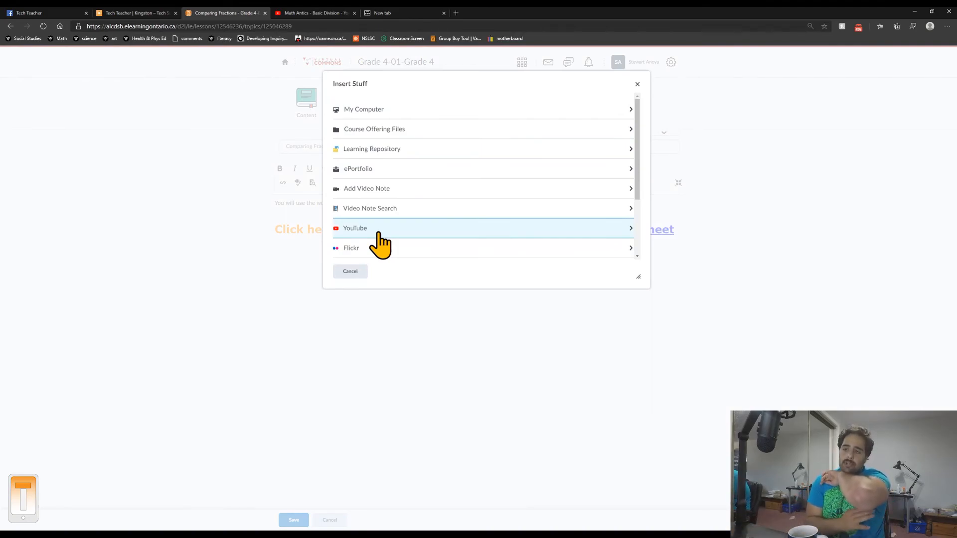
scroll(380, 234, down, 1)
scroll(384, 244, down, 2)
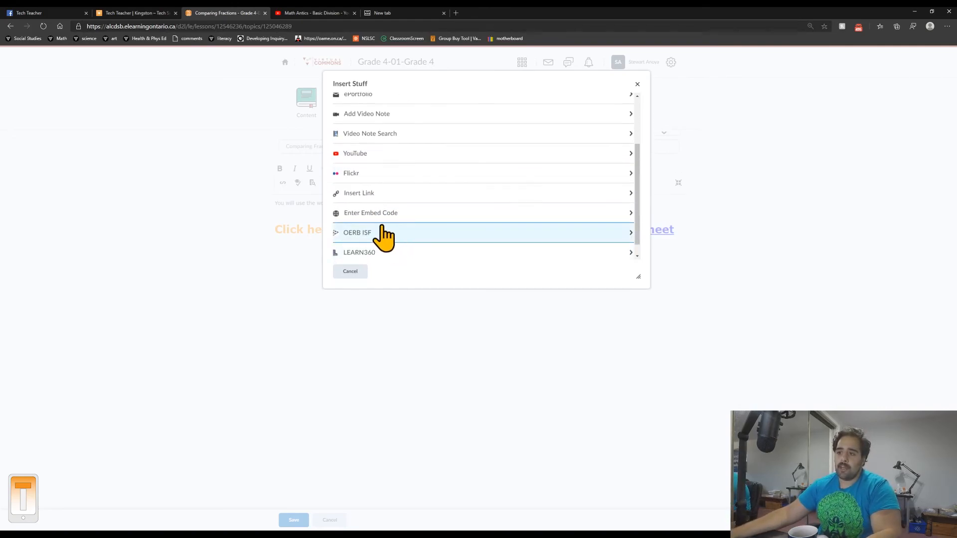
click(366, 218)
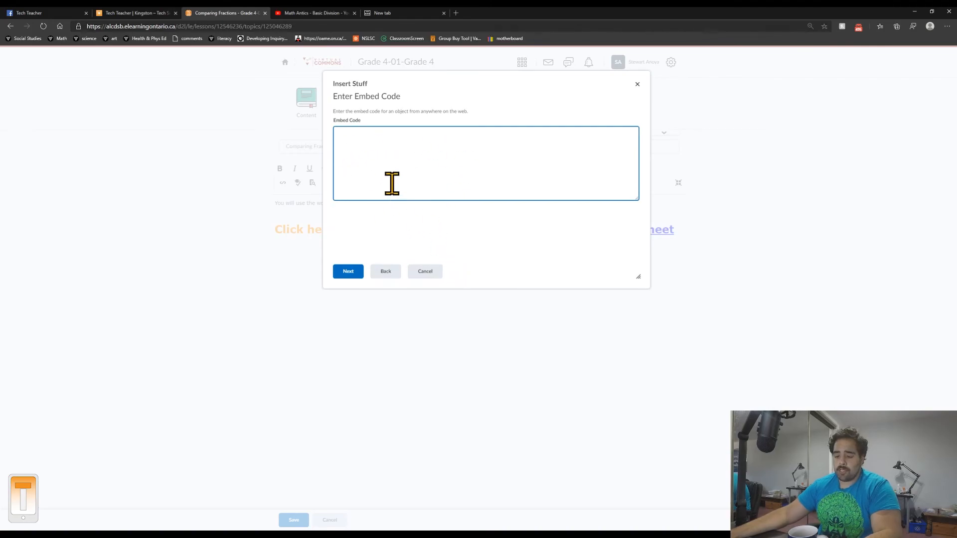
key(ctrl+v)
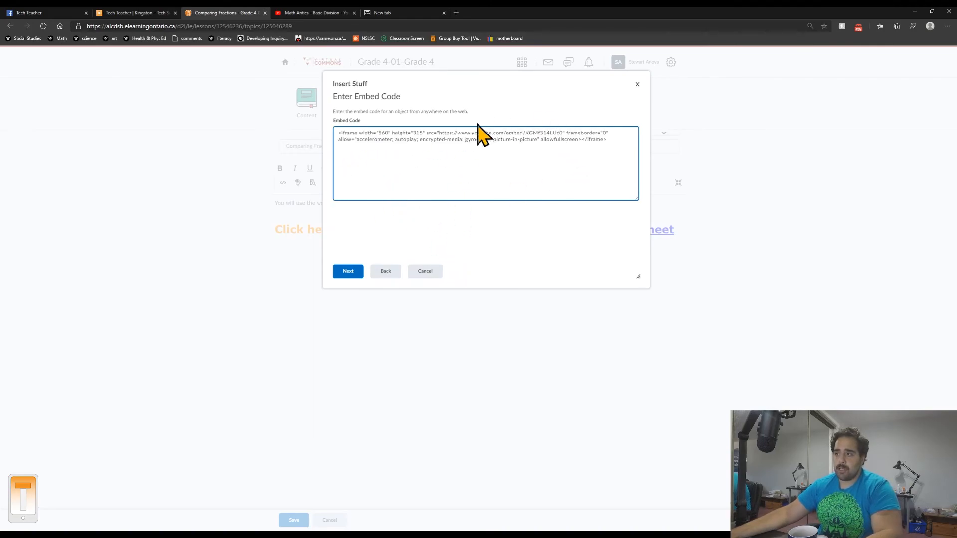
click(358, 273)
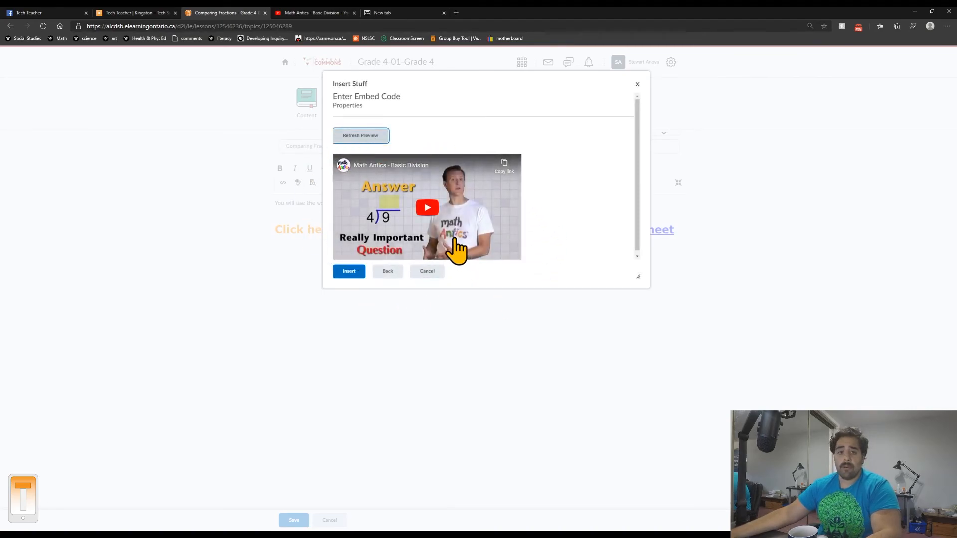
click(351, 272)
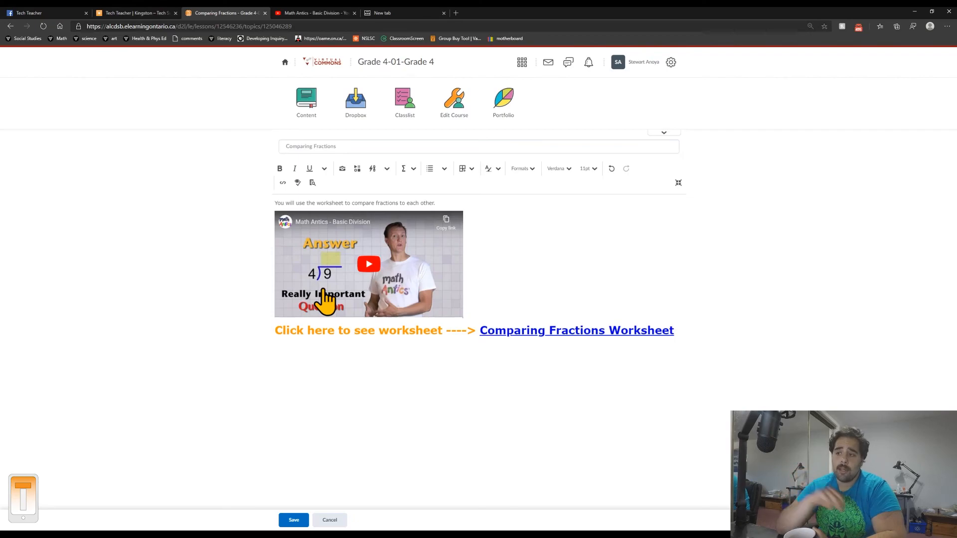
Save the Comparing Fractions document, and test the embedded Math Antics video by playing and pausing it
click(293, 520)
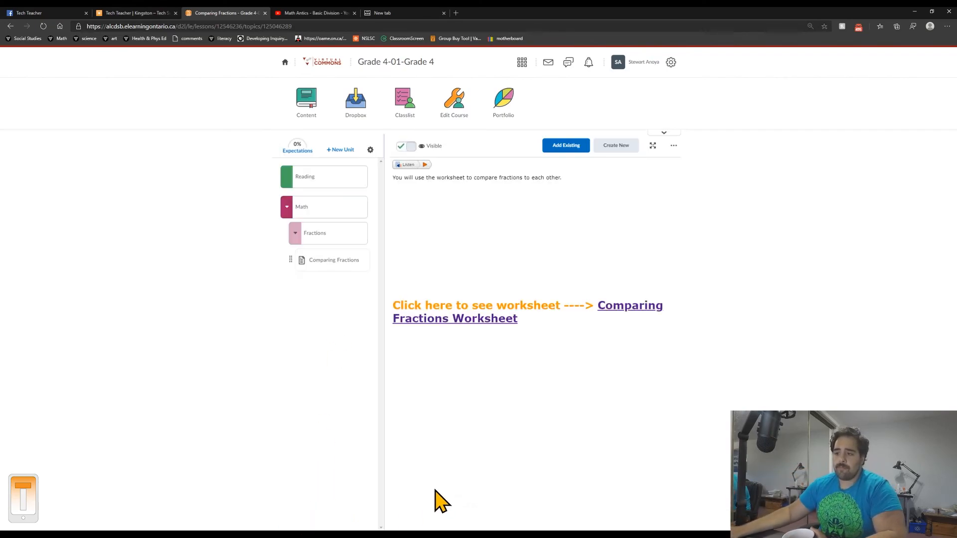
click(485, 235)
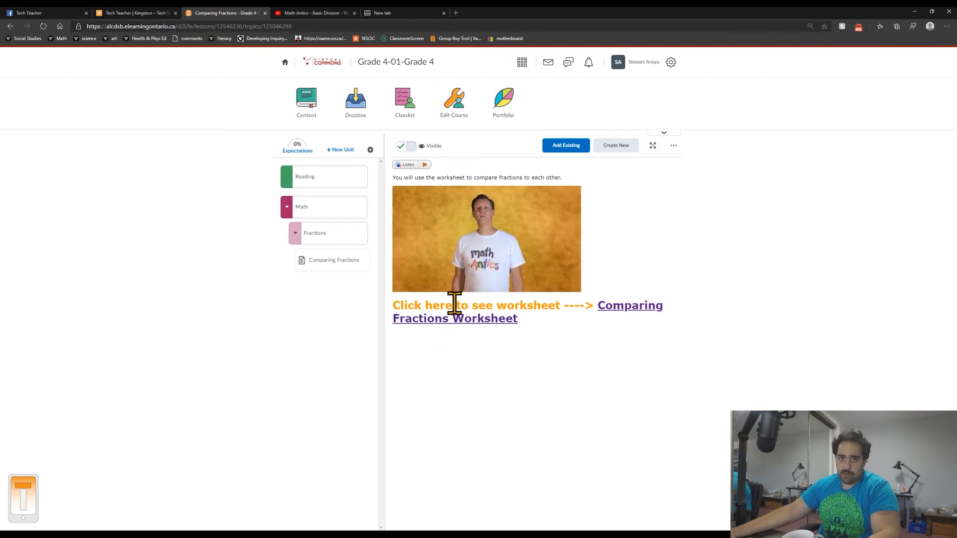
click(403, 287)
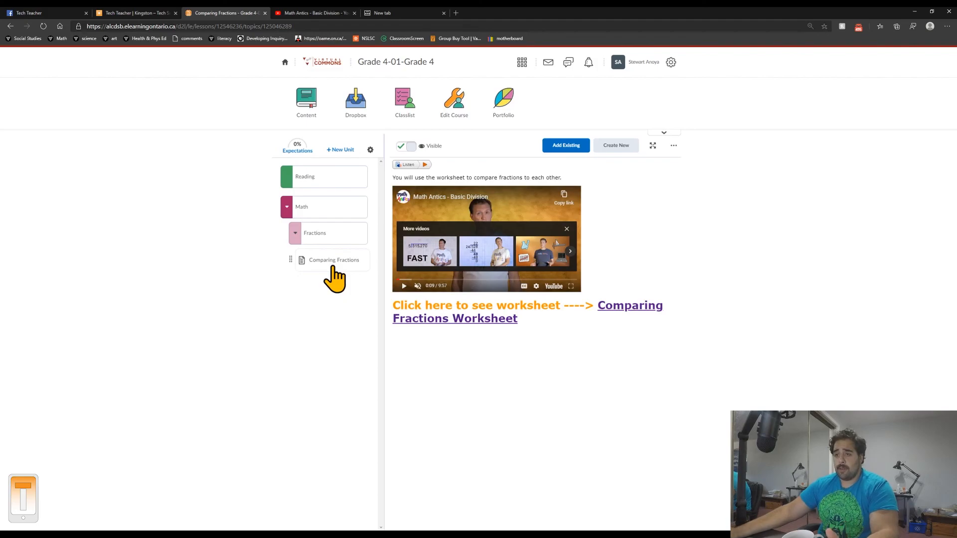
drag(335, 267, 331, 292)
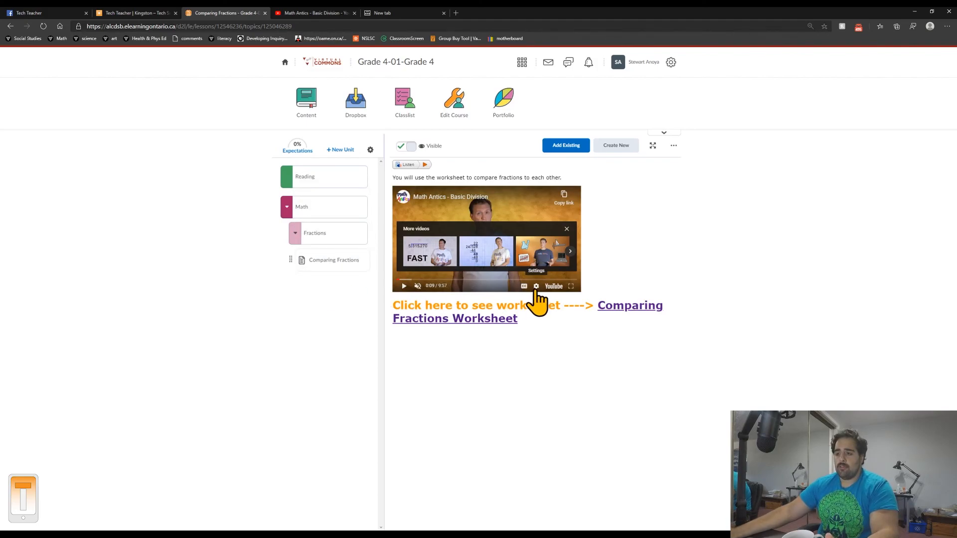